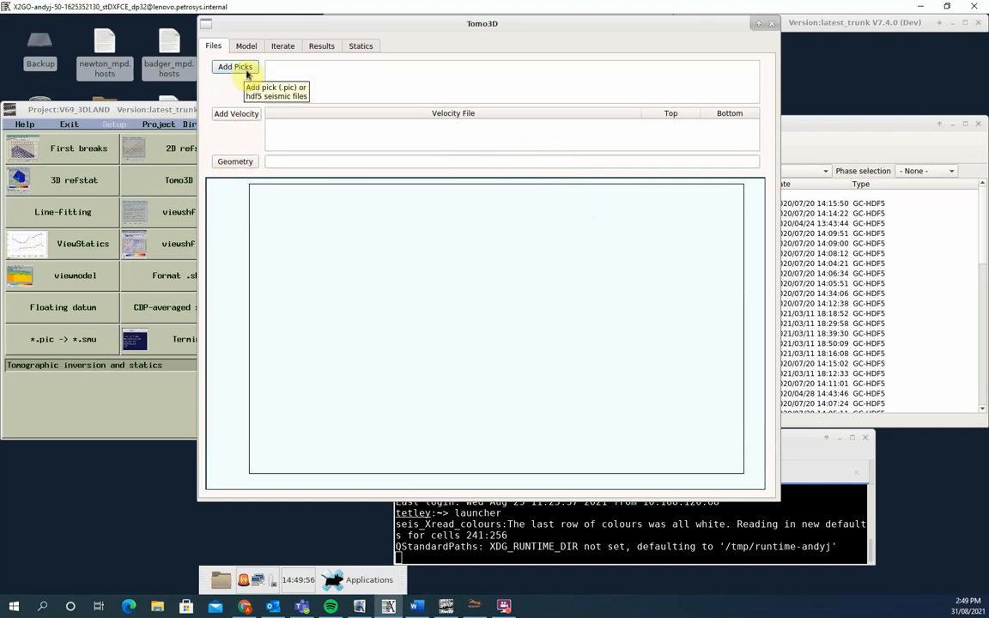
- Load the geometry file GNS_NPR-3D.geom and add the velocity file GNS_Pass1.nmo
left_click(236, 162)
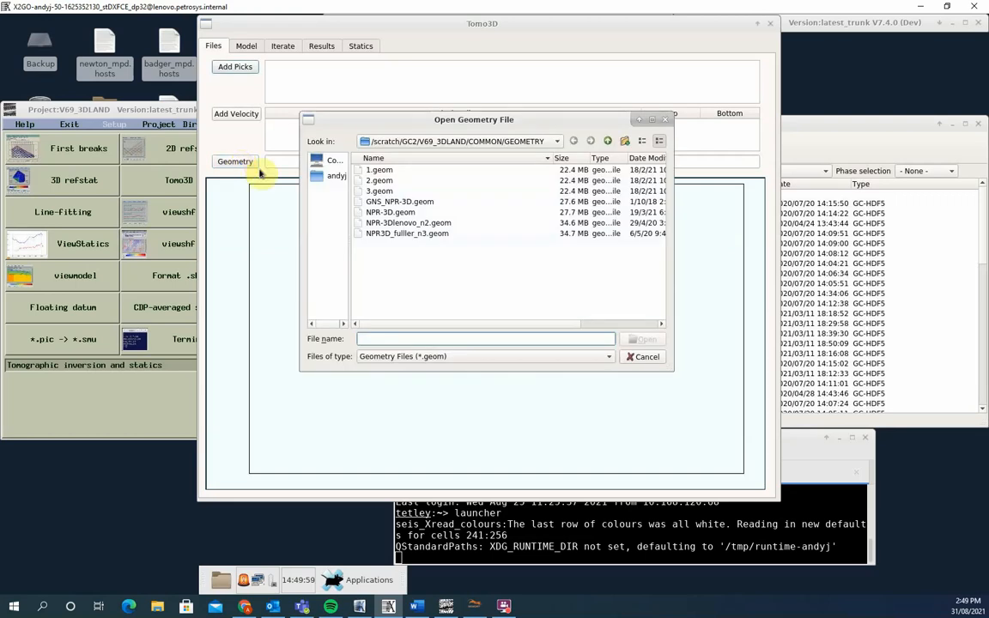
double_click(412, 202)
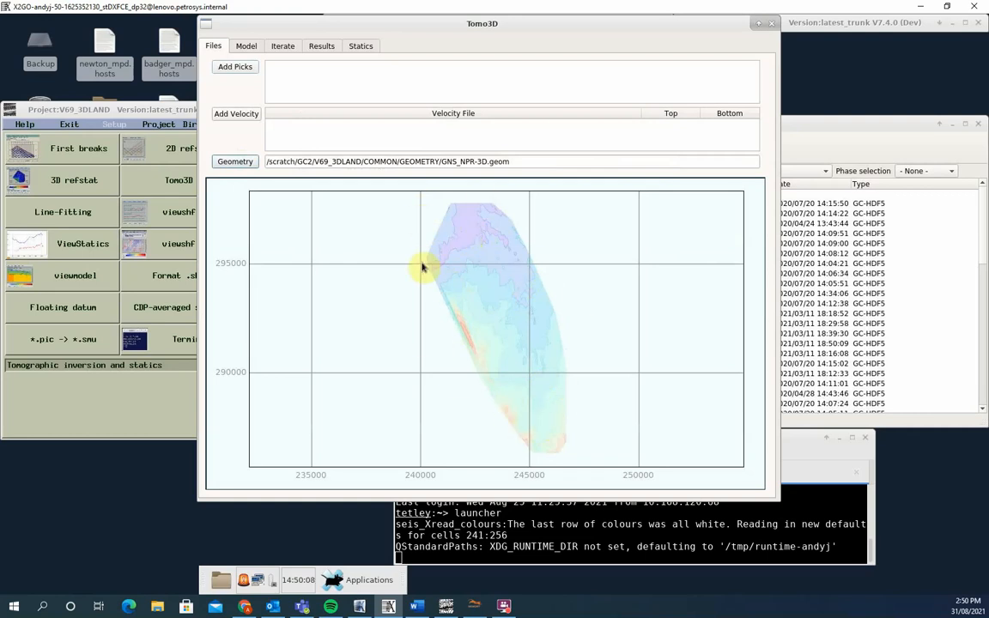
left_click(237, 115)
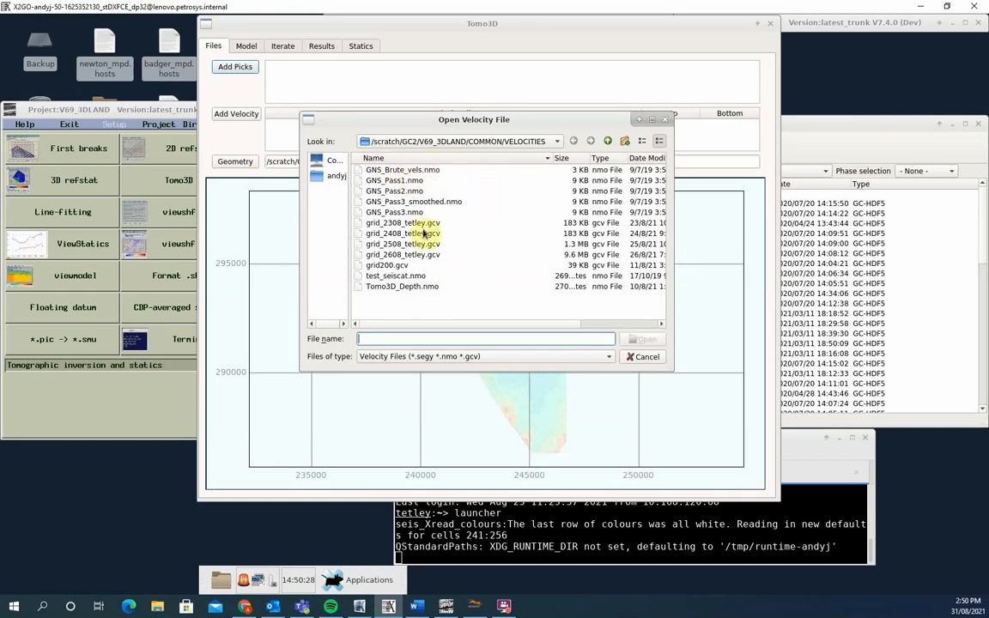
left_click(401, 182)
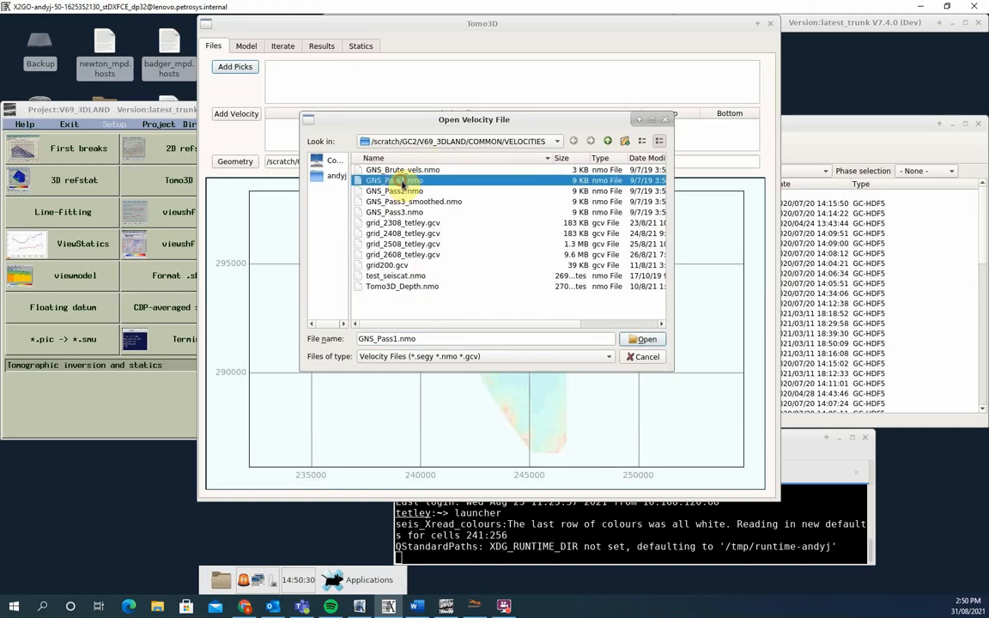
left_click(644, 342)
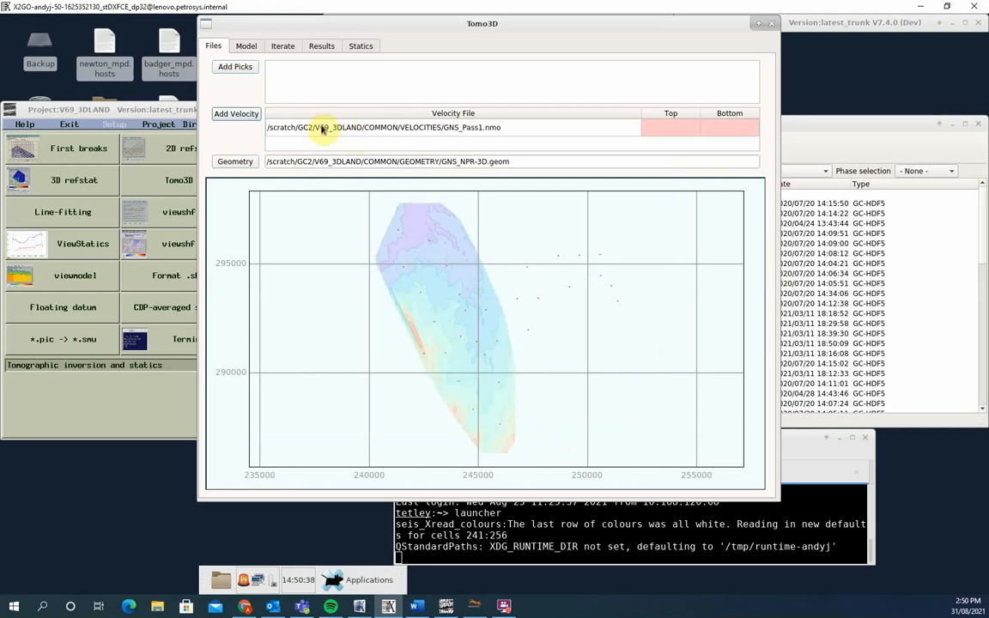
- Add the first-break pick file GNS_Revised_final.pic
left_click(227, 69)
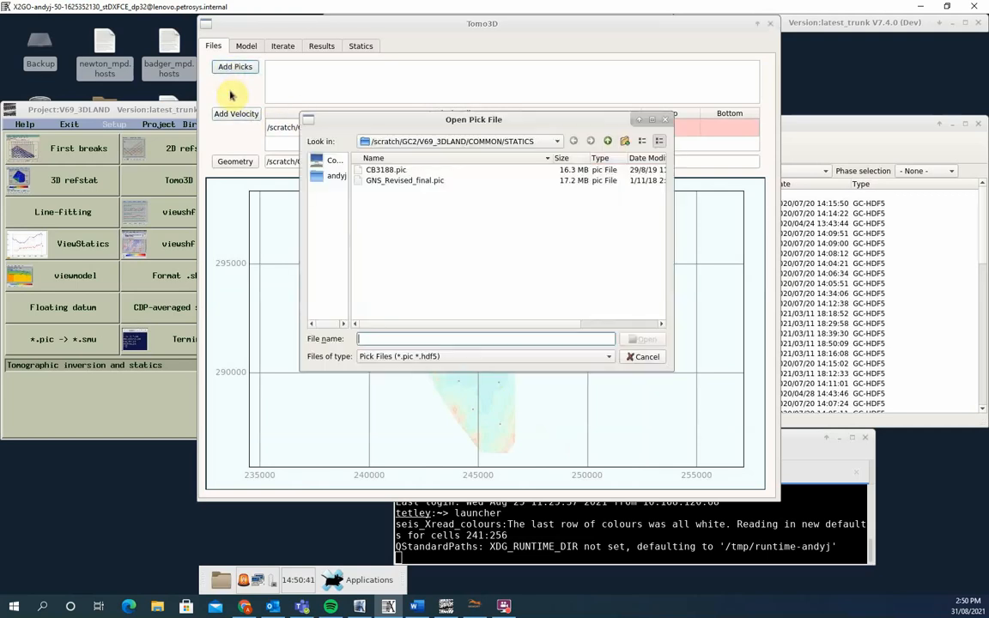
left_click(406, 180)
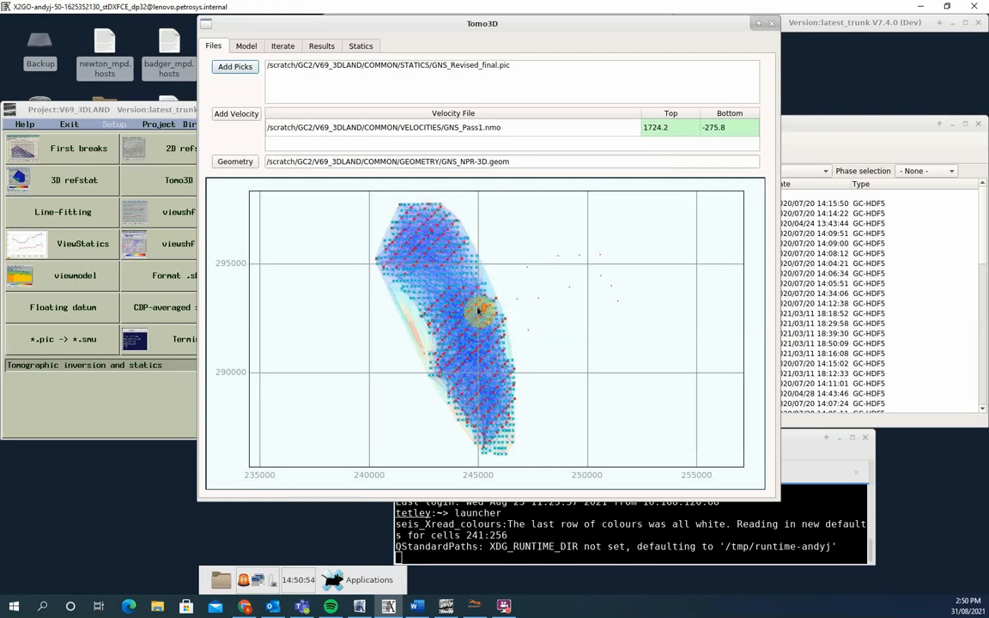
scroll(478, 309, "up", 3)
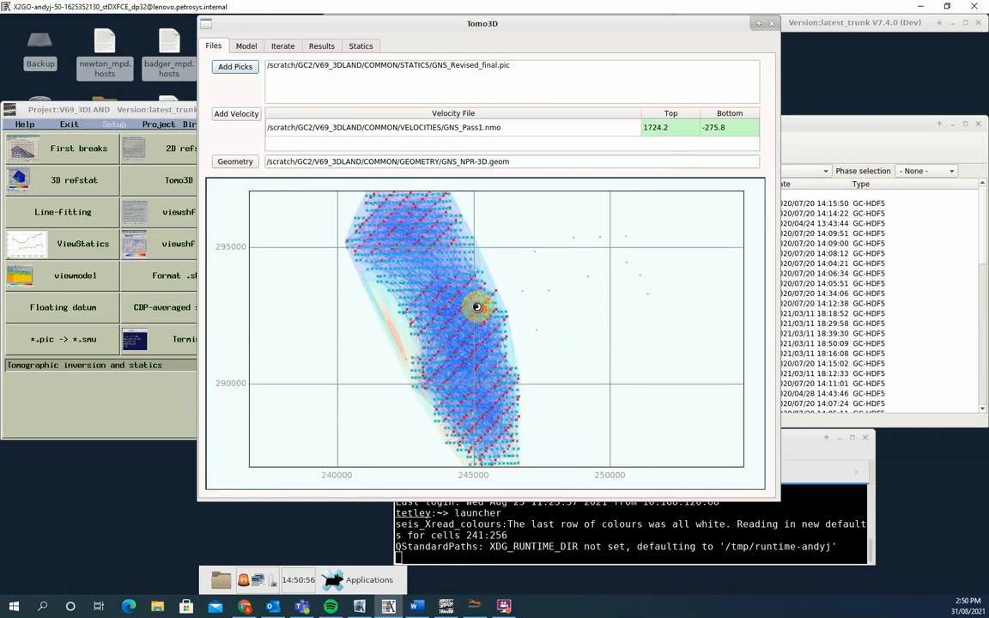
scroll(478, 308, "down", 3)
scroll(479, 310, "up", 2)
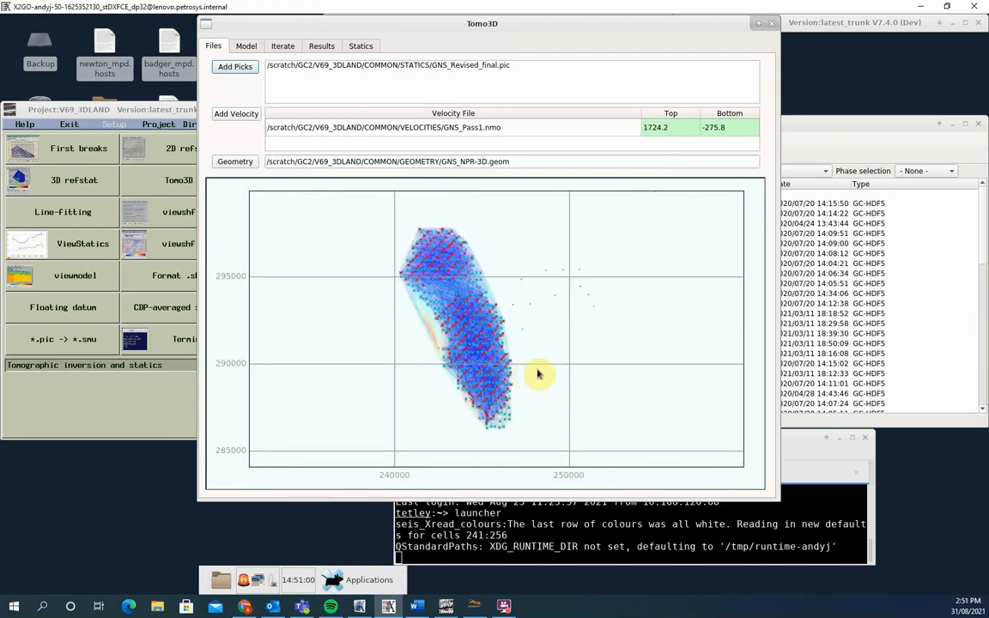
- Hide the GNS_Pass1.nmo and GNS_Revised_final.pic layers on the map to view the topography, and show both again
right_click(471, 330)
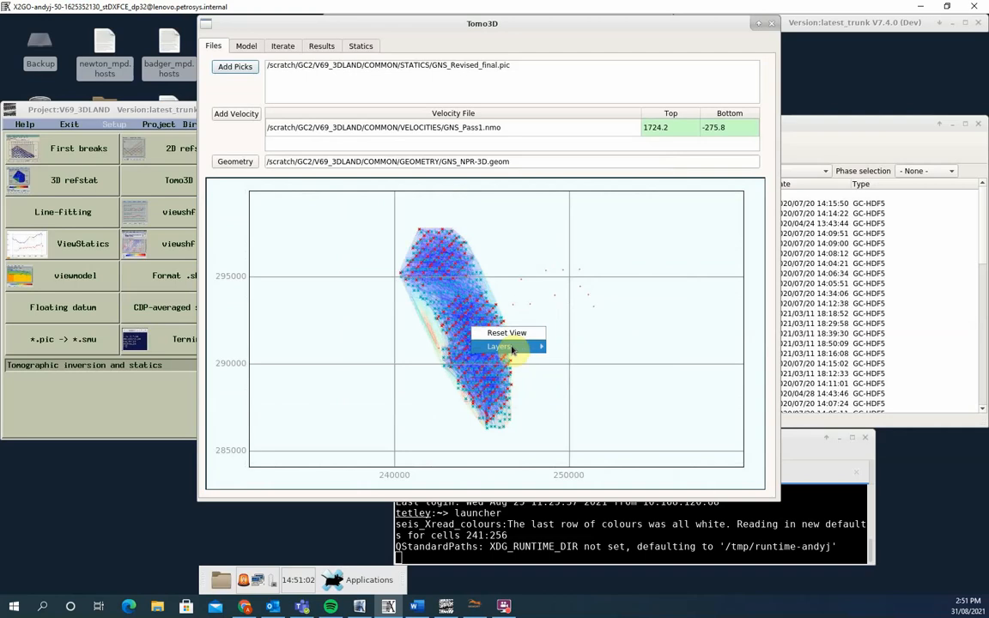
mouse_move(514, 350)
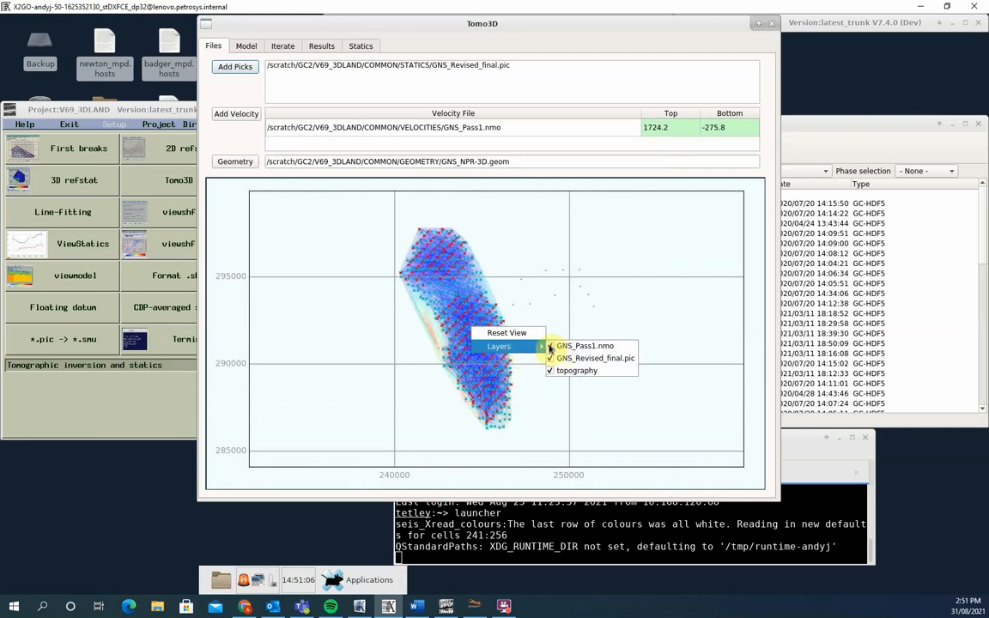
left_click(551, 347)
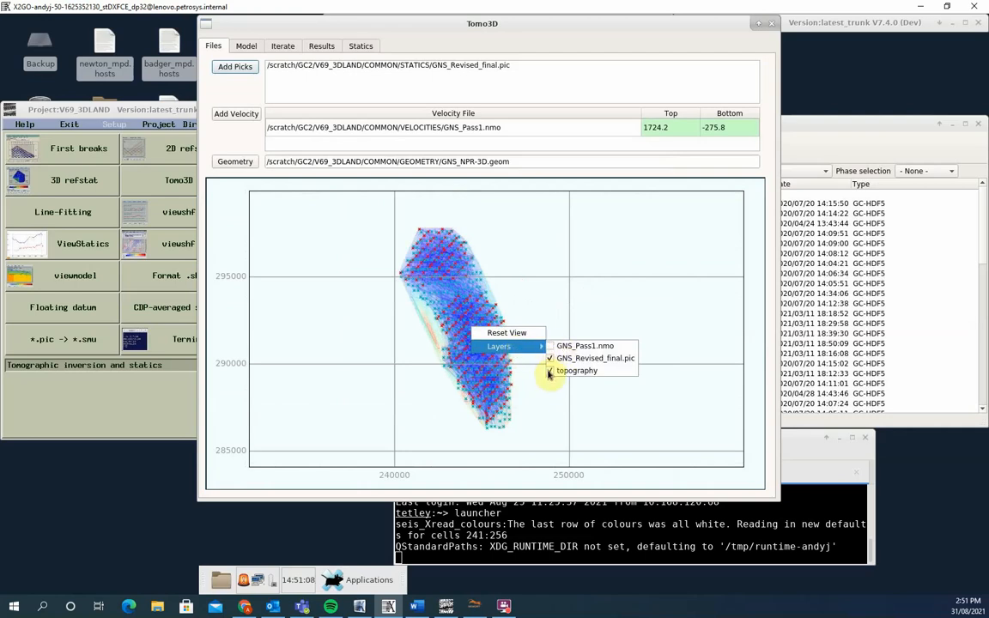
left_click(550, 359)
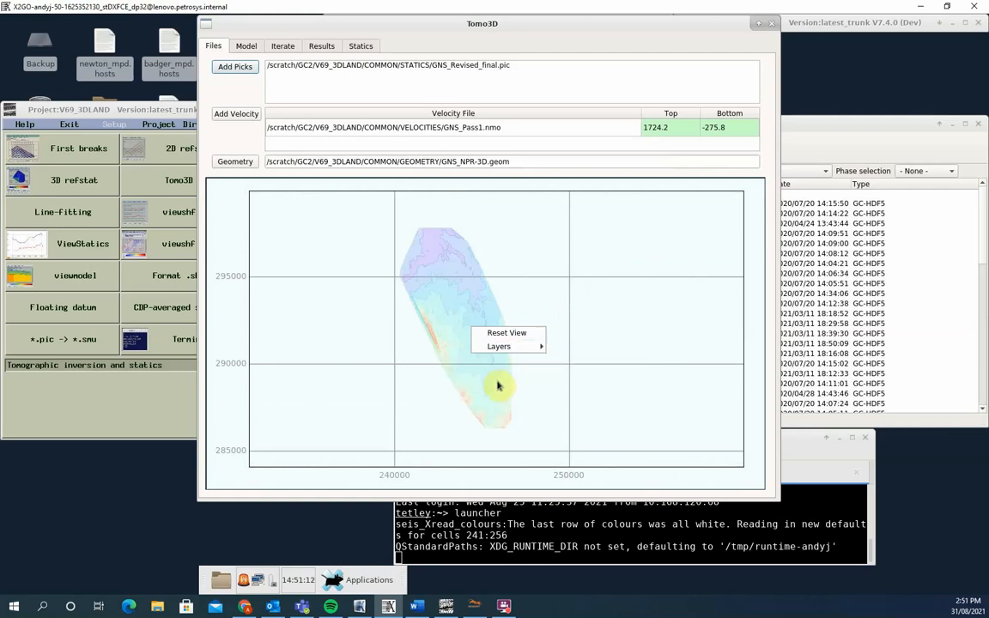
mouse_move(515, 347)
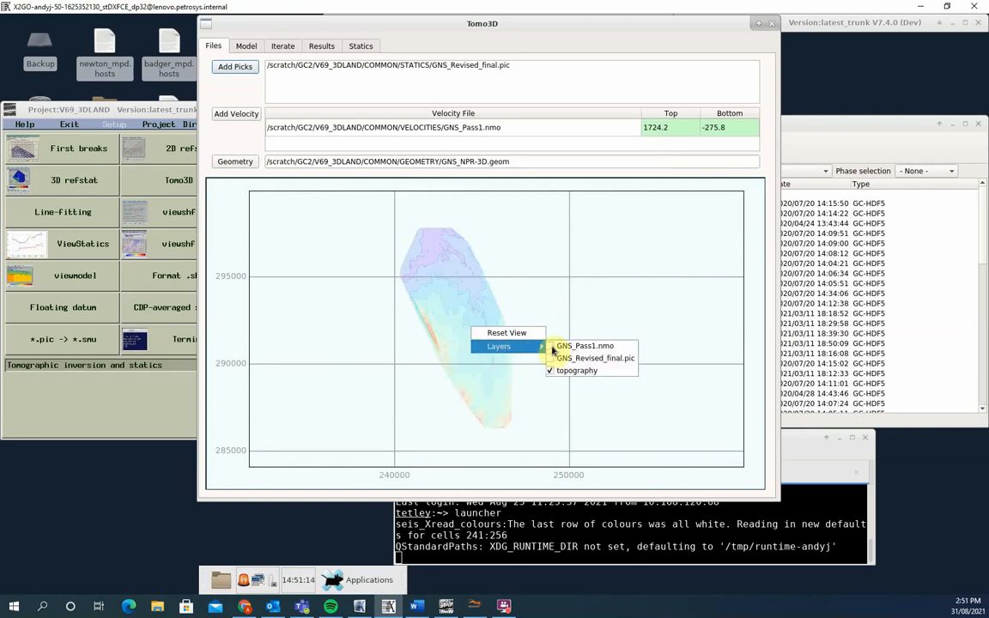
left_click(552, 347)
left_click(552, 359)
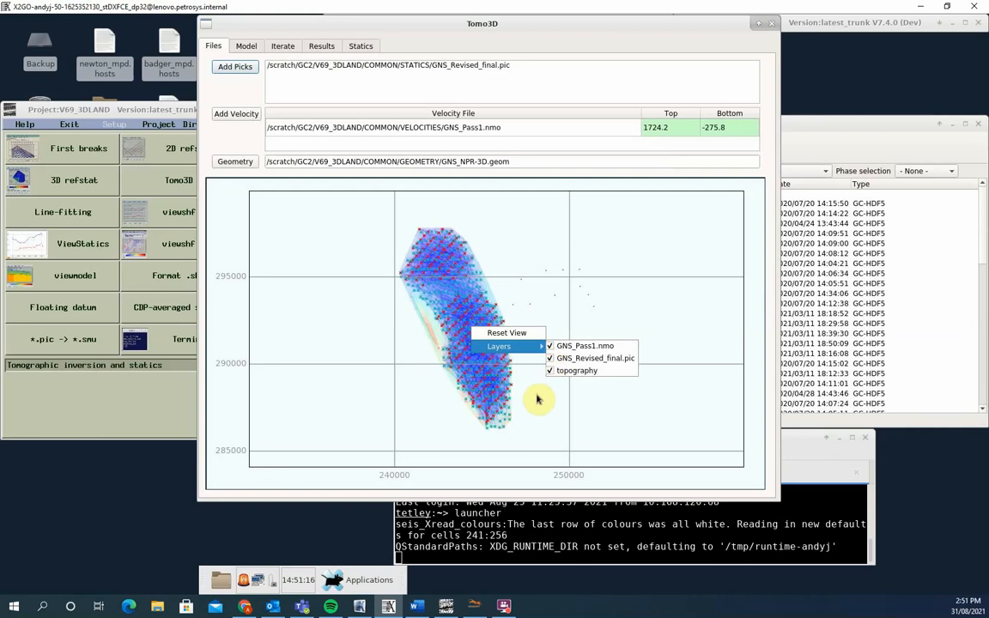
left_click(537, 398)
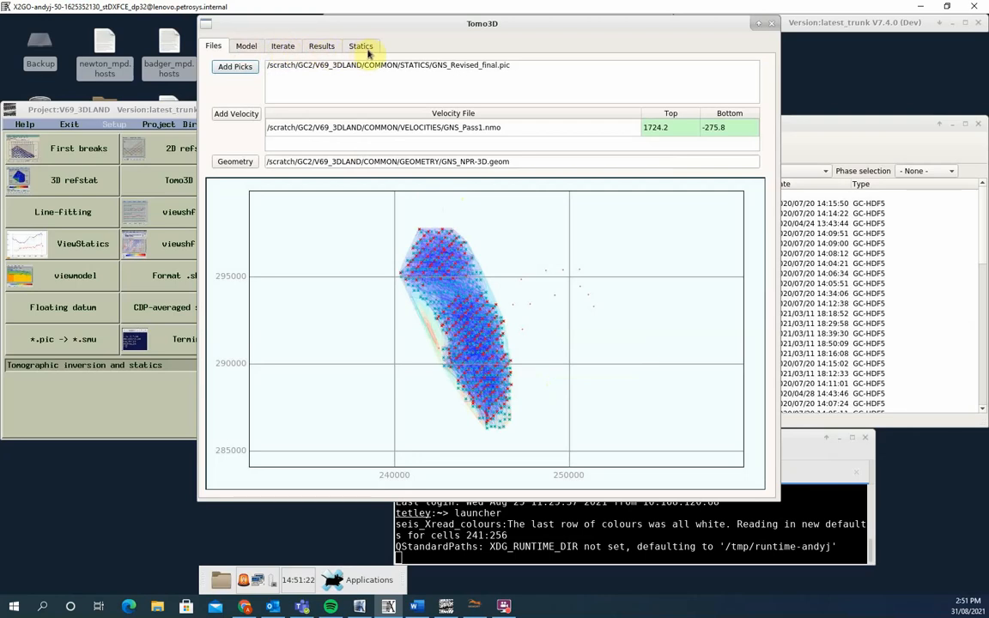
- Run the tomographic inversion with the default model, constant smoothness, de-weighting ratio 2.00 and 100 iterations
left_click(243, 46)
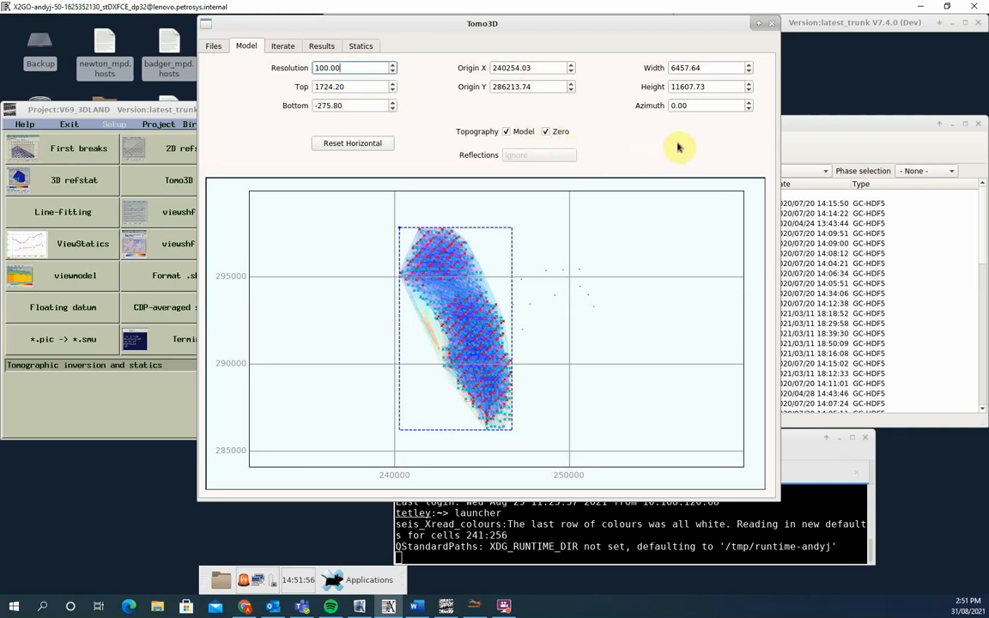
left_click(281, 46)
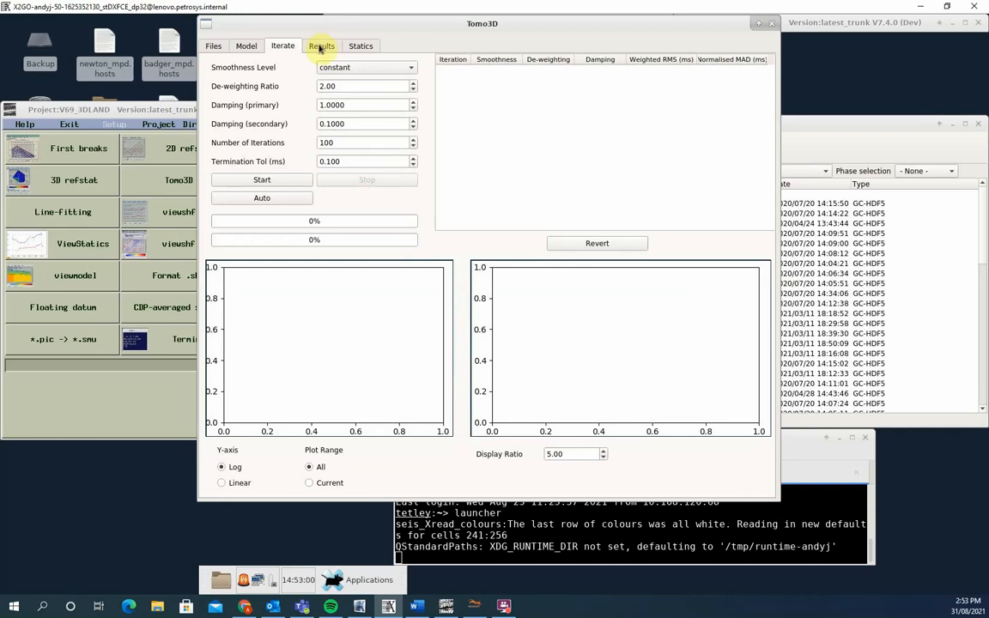
left_click(772, 25)
left_click(759, 25)
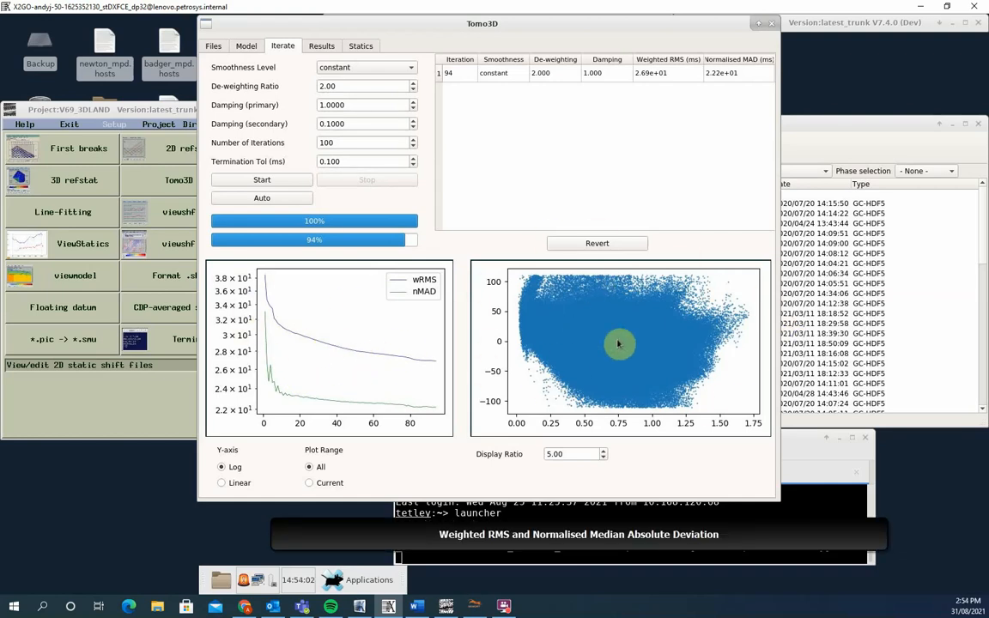
- View the resulting velocity model in the X-Z and Y-Z slice orientations
left_click(320, 47)
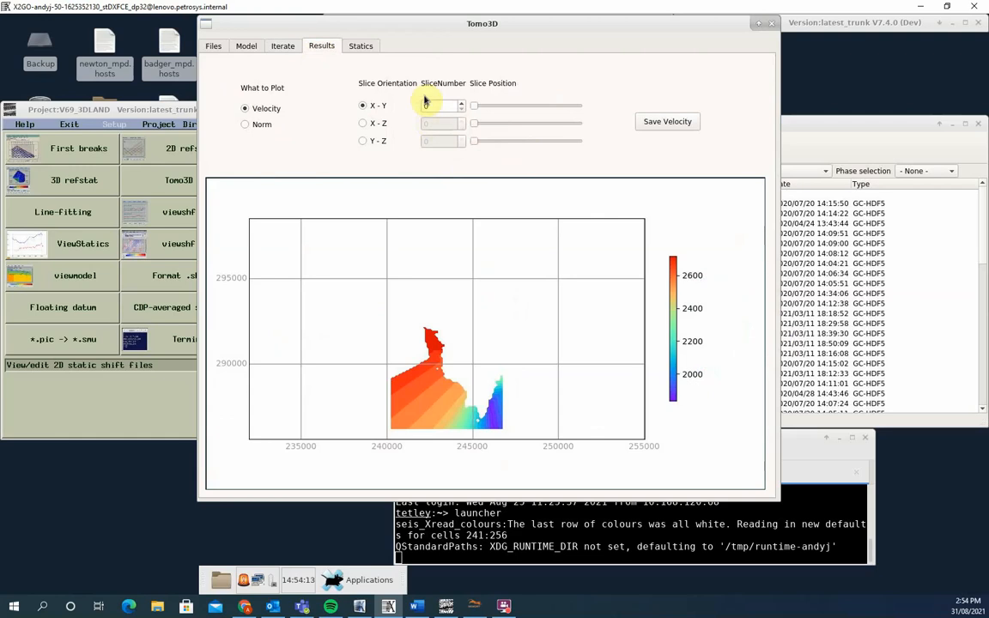
left_click(364, 123)
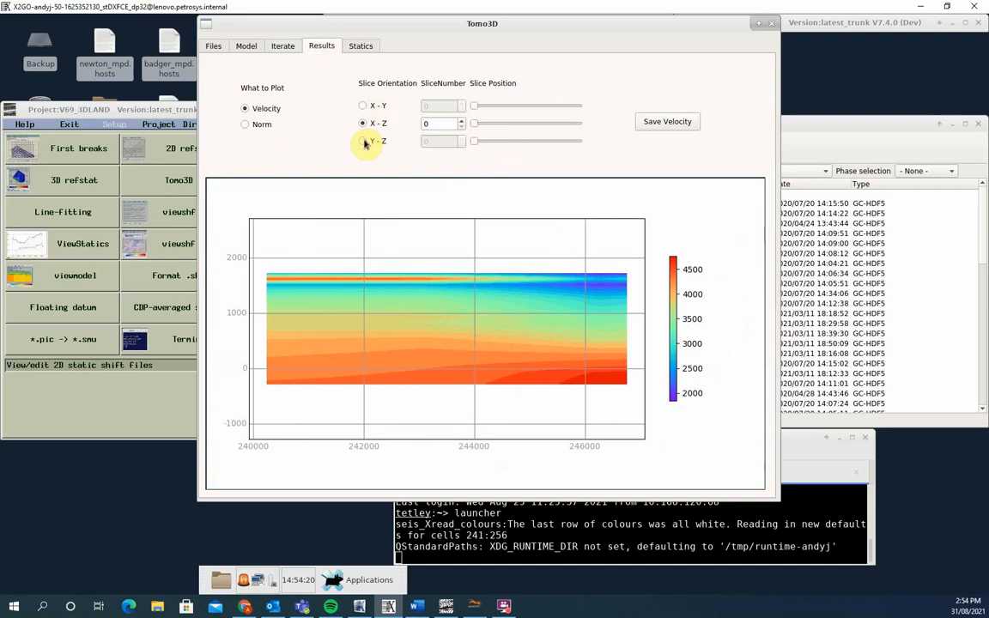
left_click(364, 141)
- Examine the horizontal X-Y velocity slices one by one up to slice number 9
left_click(363, 105)
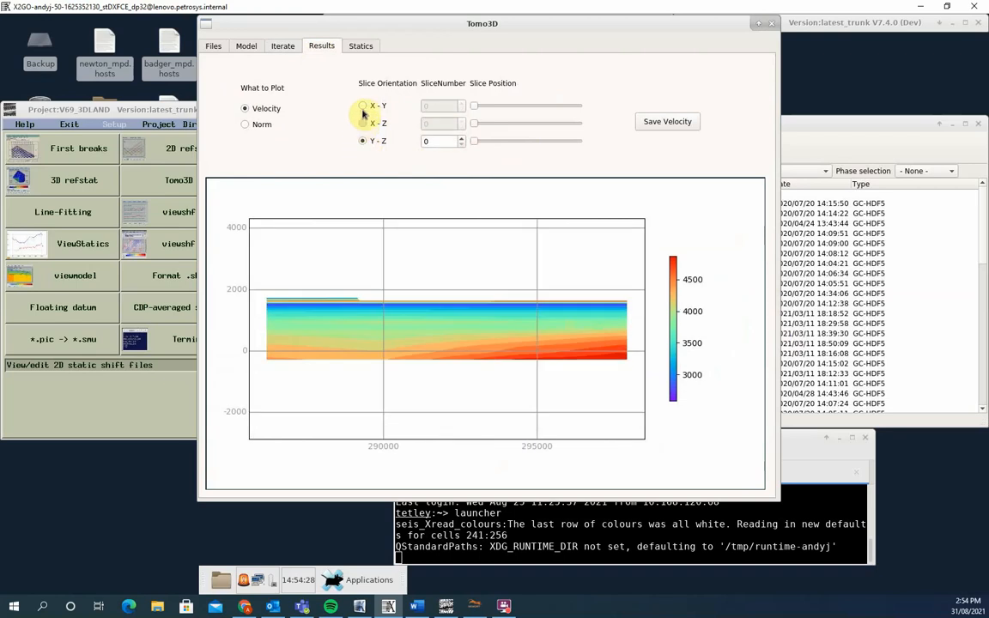
left_click(462, 104)
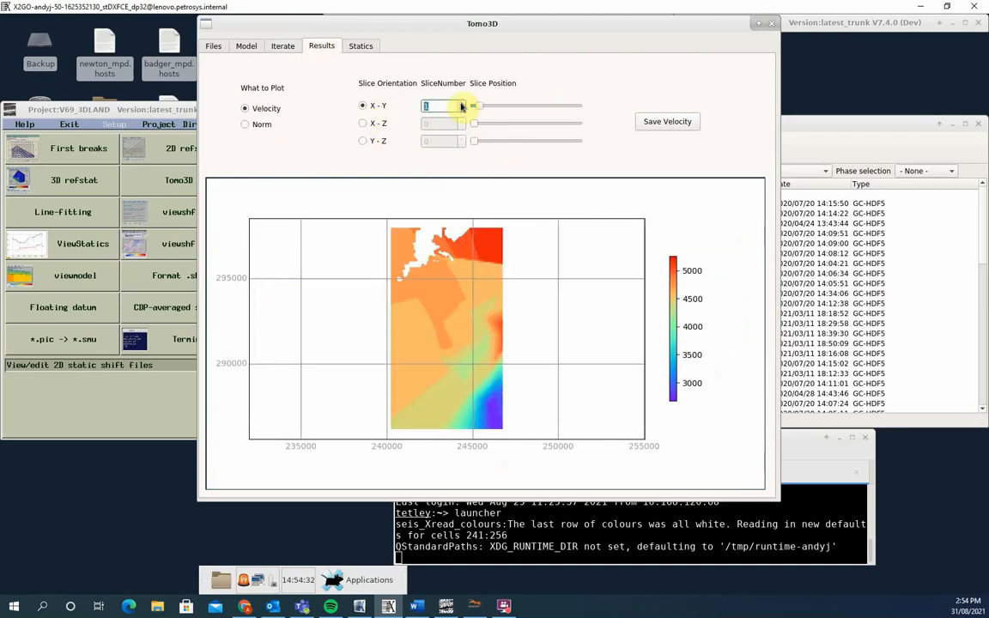
left_click(461, 104)
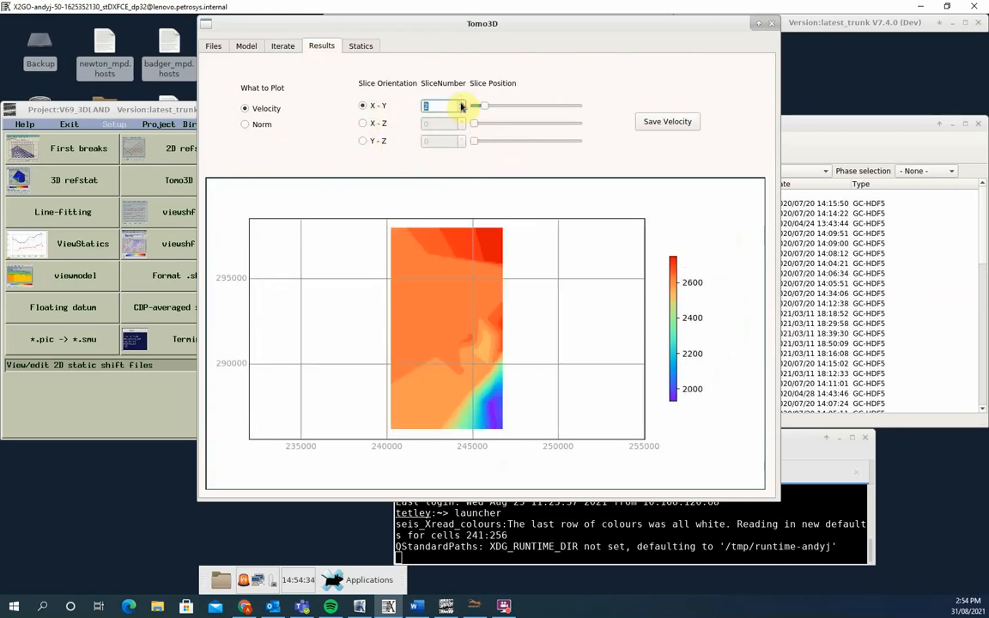
left_click(461, 104)
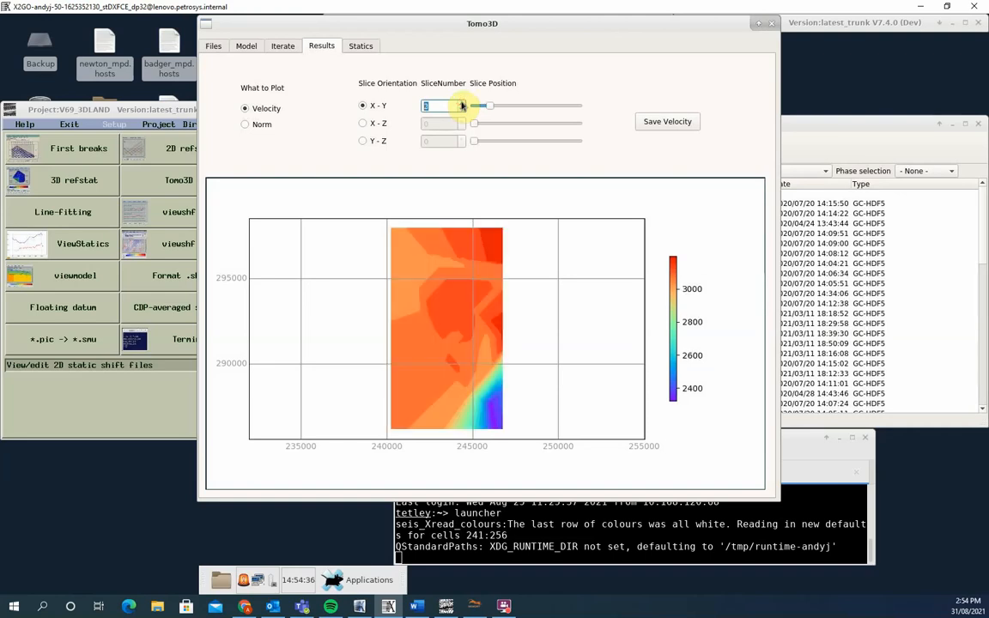
left_click(461, 104)
left_click(461, 104)
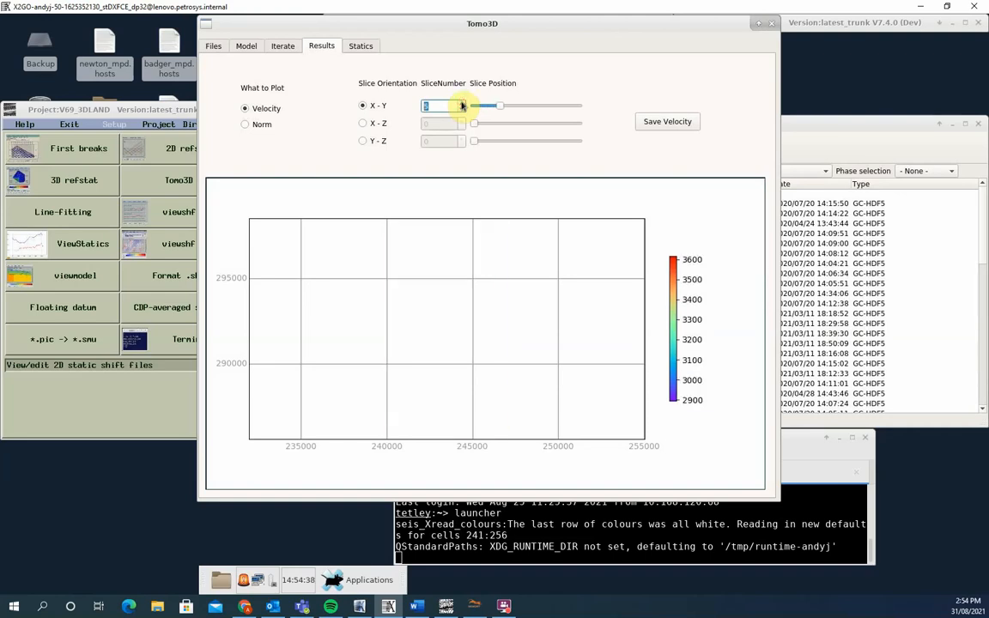
left_click(462, 103)
left_click(462, 103)
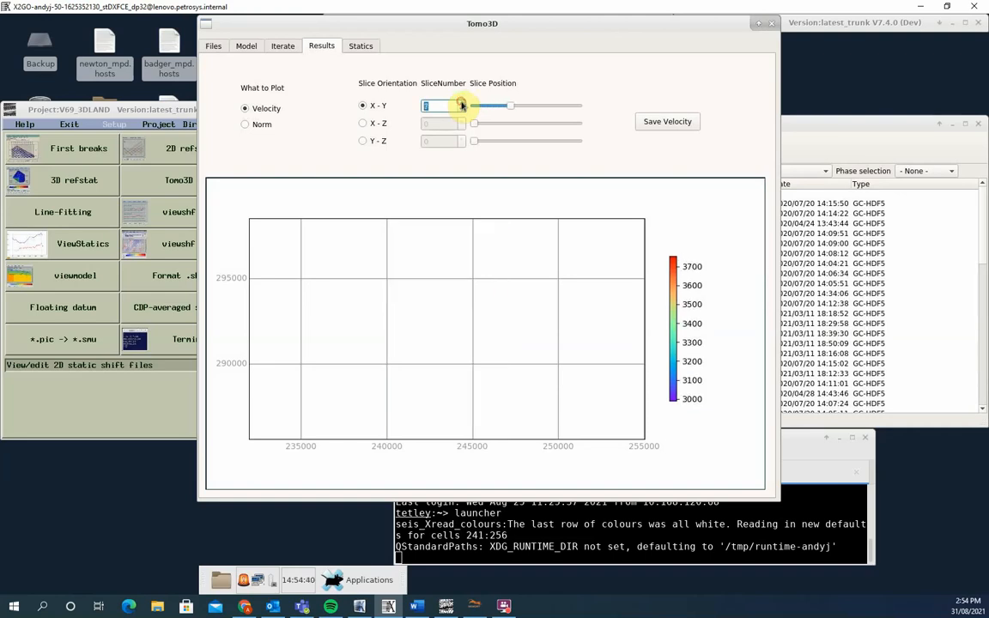
left_click(461, 104)
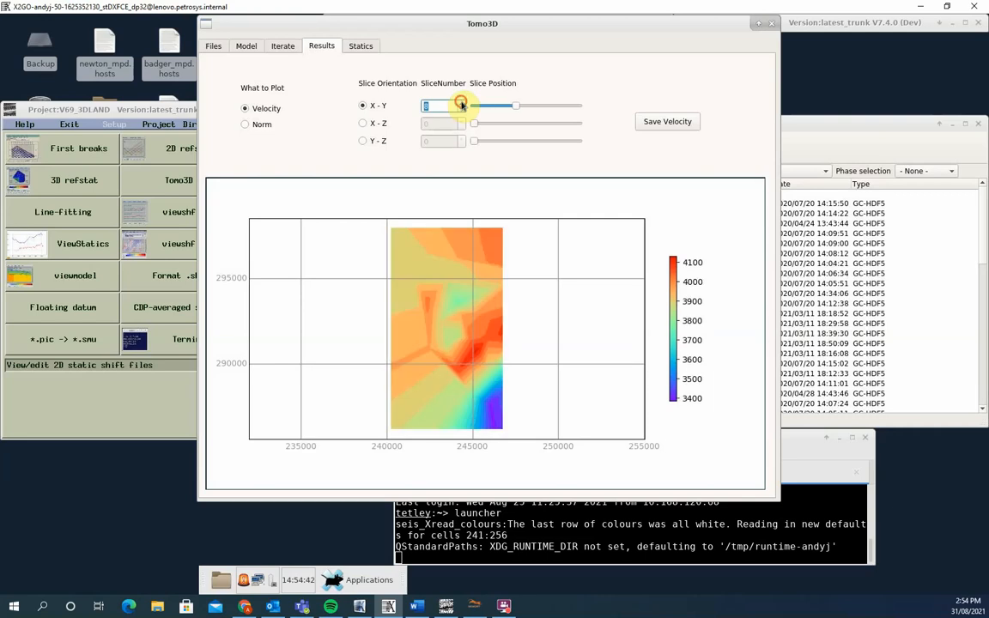
left_click(461, 104)
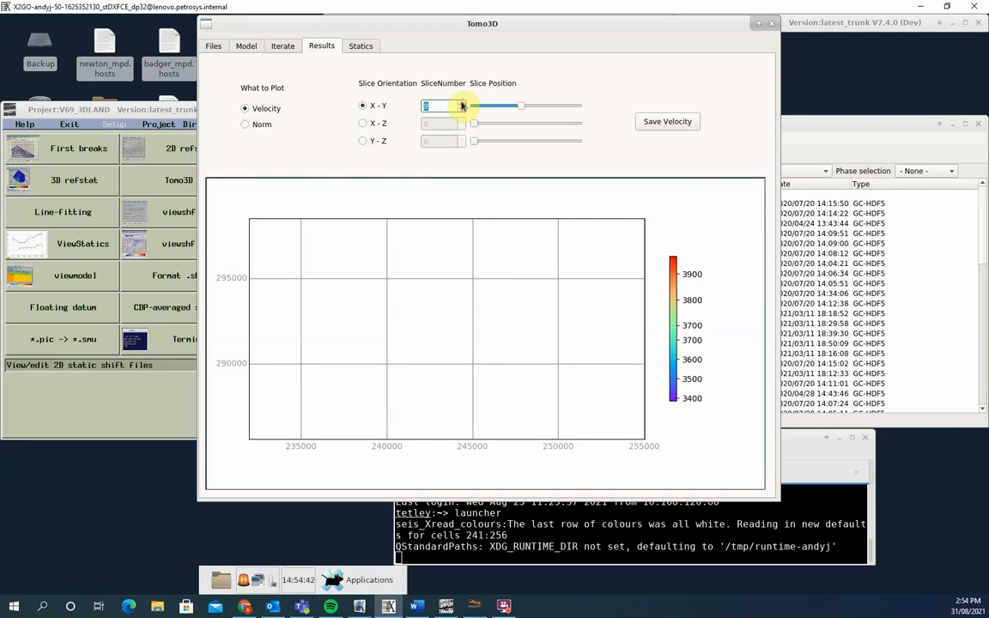
- Examine the vertical X-Z velocity slices one by one up to slice number 8
left_click(363, 122)
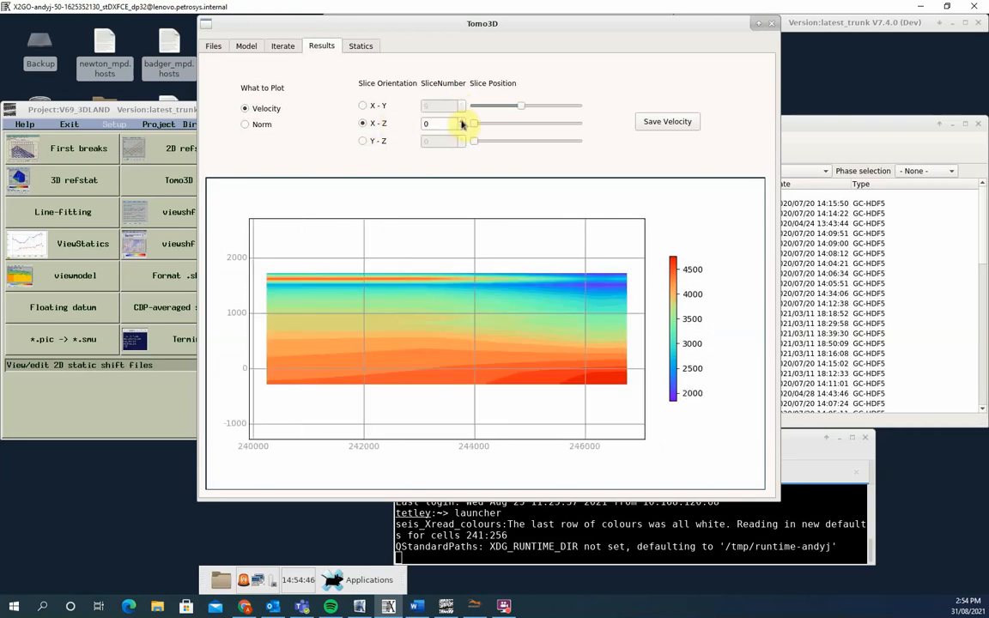
left_click(462, 123)
left_click(461, 123)
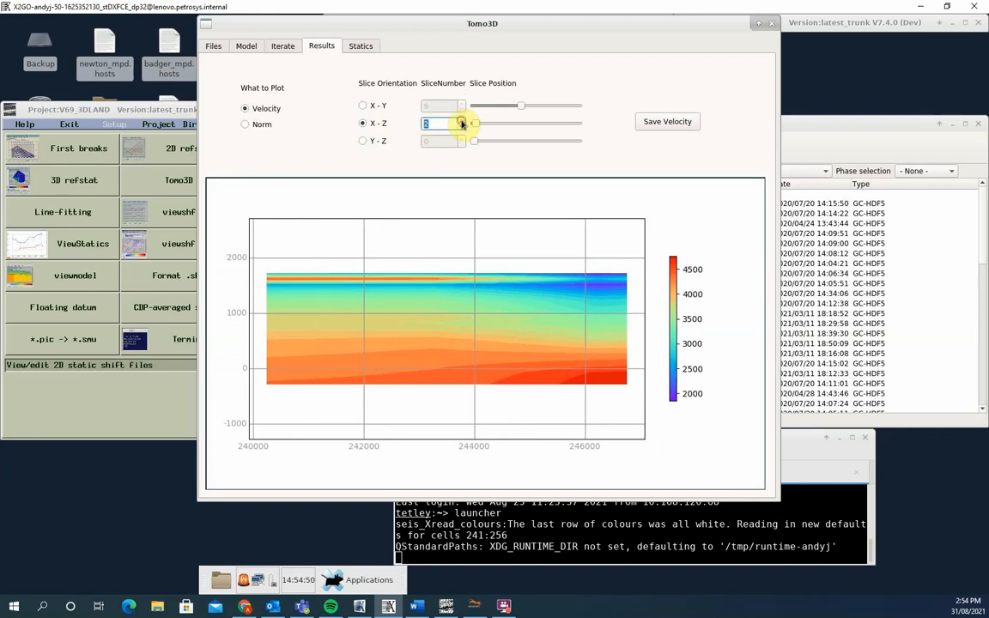
left_click(461, 123)
left_click(461, 123)
left_click(461, 123)
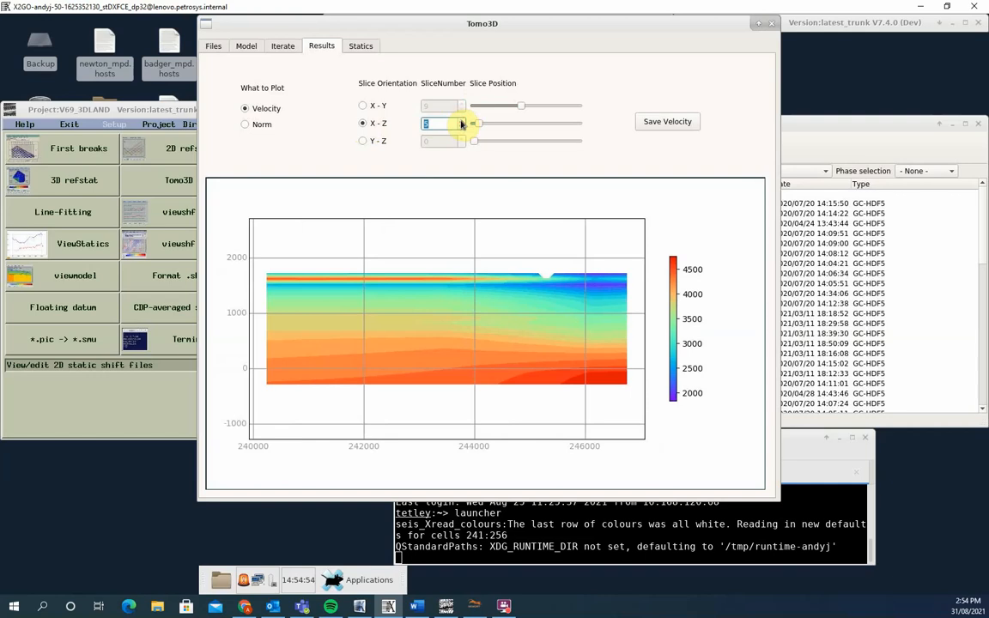
left_click(461, 123)
left_click(461, 122)
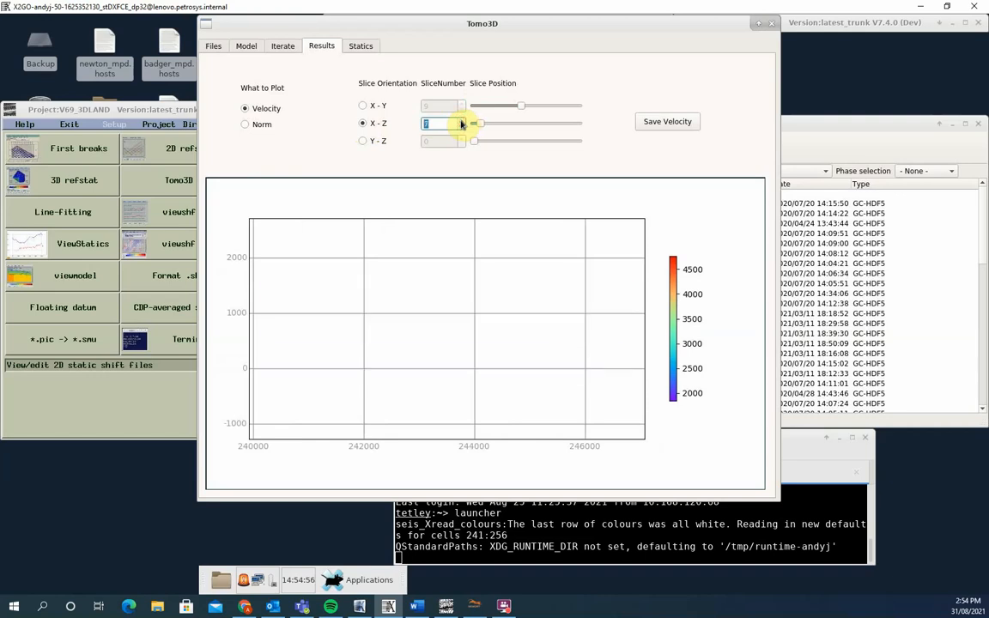
left_click(461, 123)
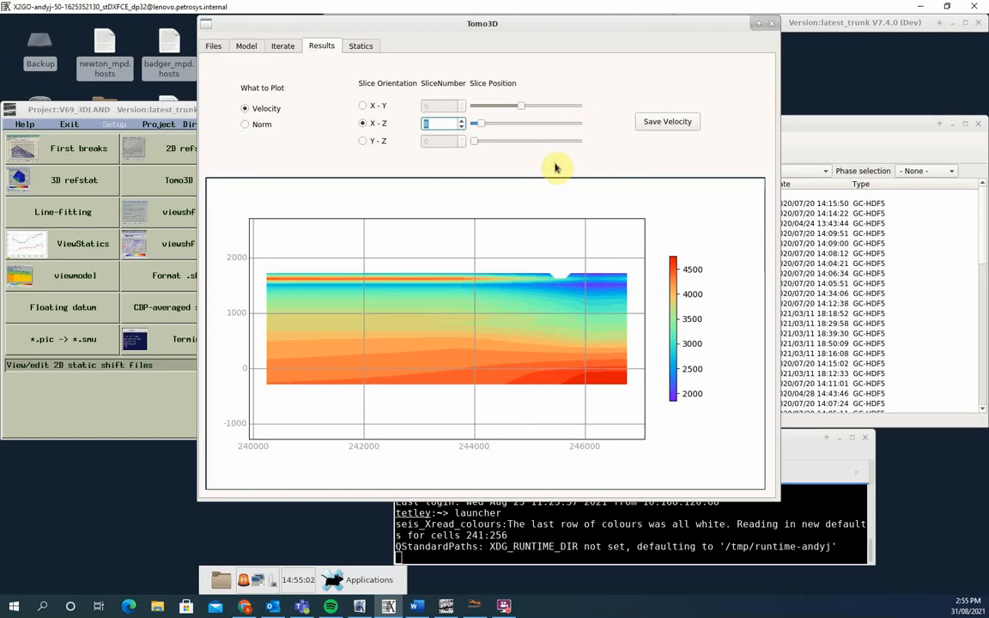
- Save the estimated velocity grid to a file
left_click(654, 124)
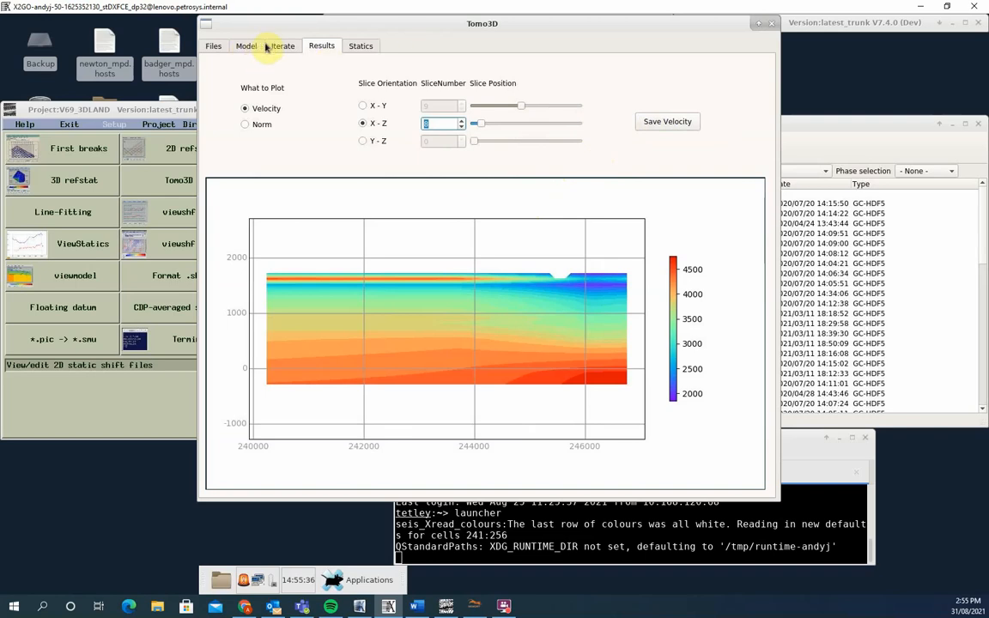
- Add the seismic file 02_Addgeom_picks.hdf5 as the data that receives the tomography statics
left_click(363, 44)
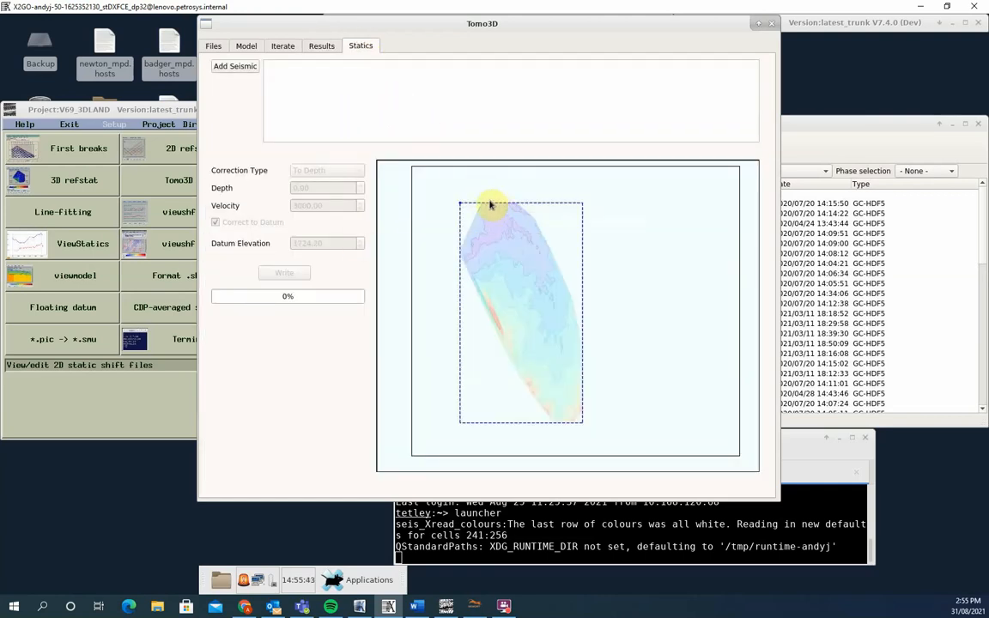
left_click(226, 66)
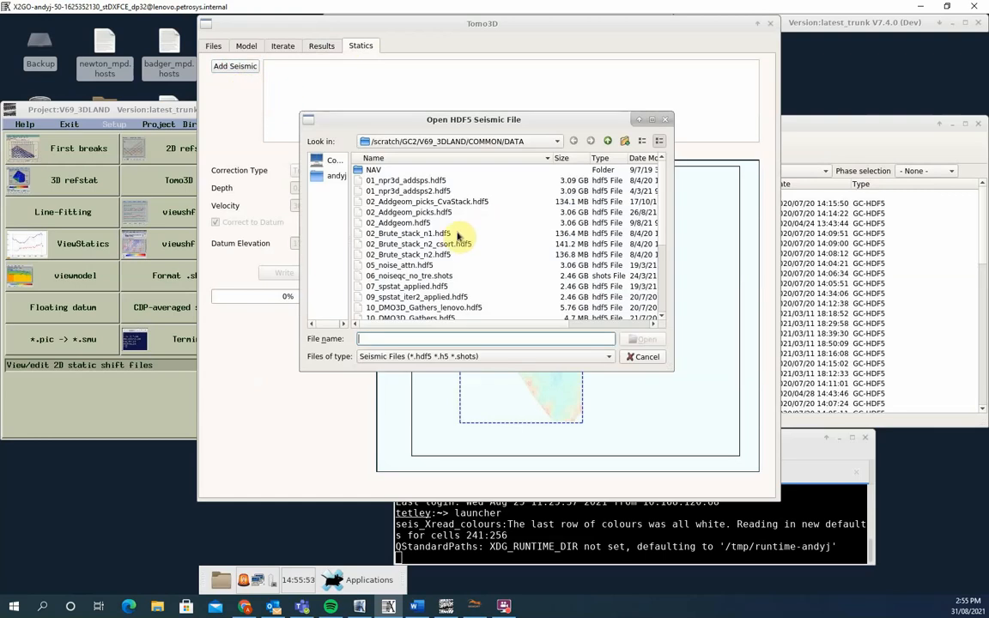
left_click(425, 212)
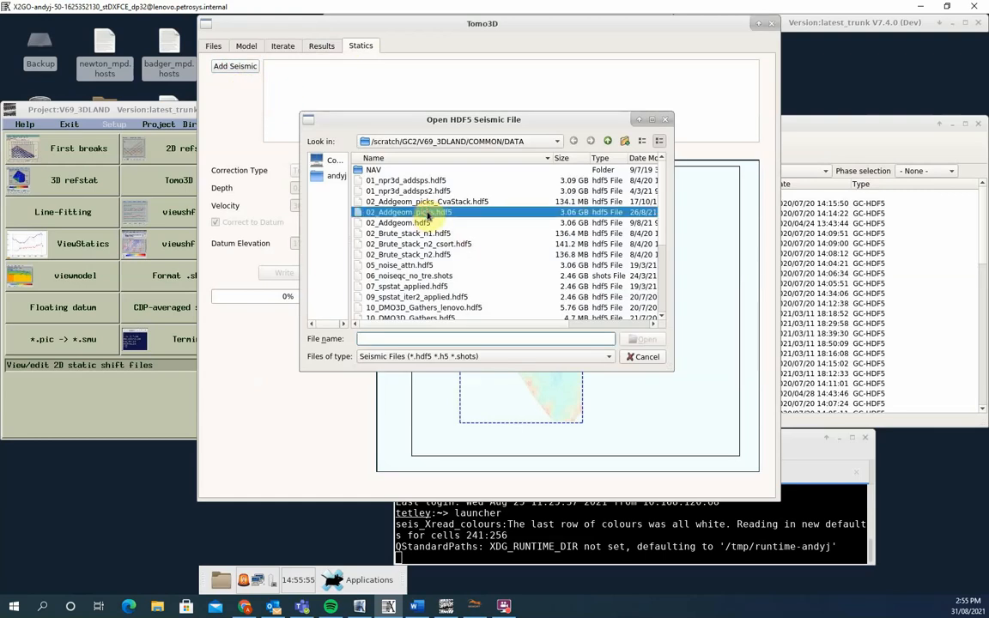
double_click(425, 212)
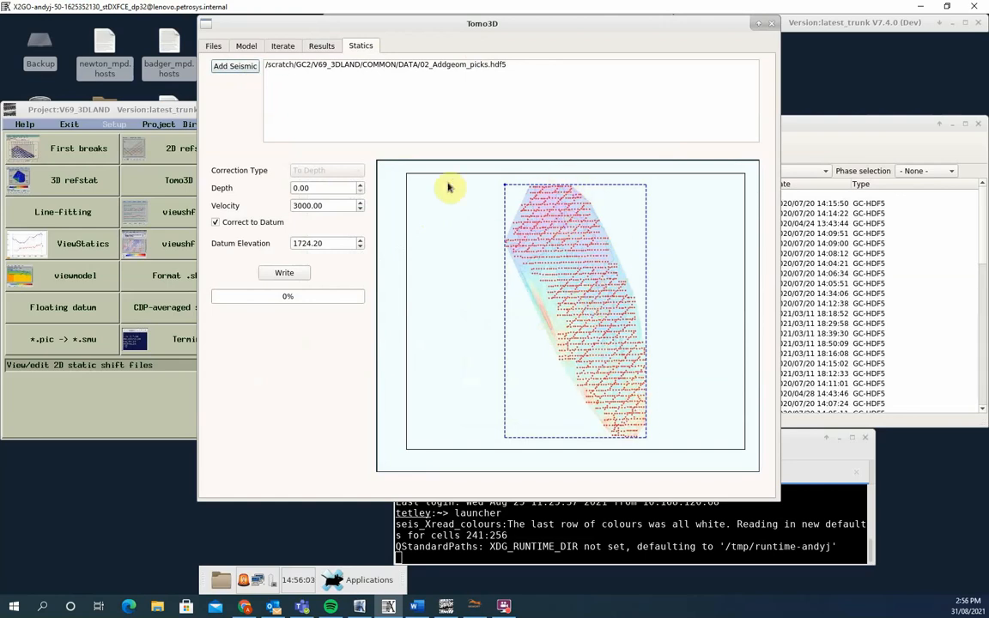
- Set the correction depth to 500 with Correct to Datum enabled and write the statics into the seismic file
left_click_drag(299, 189, 292, 189)
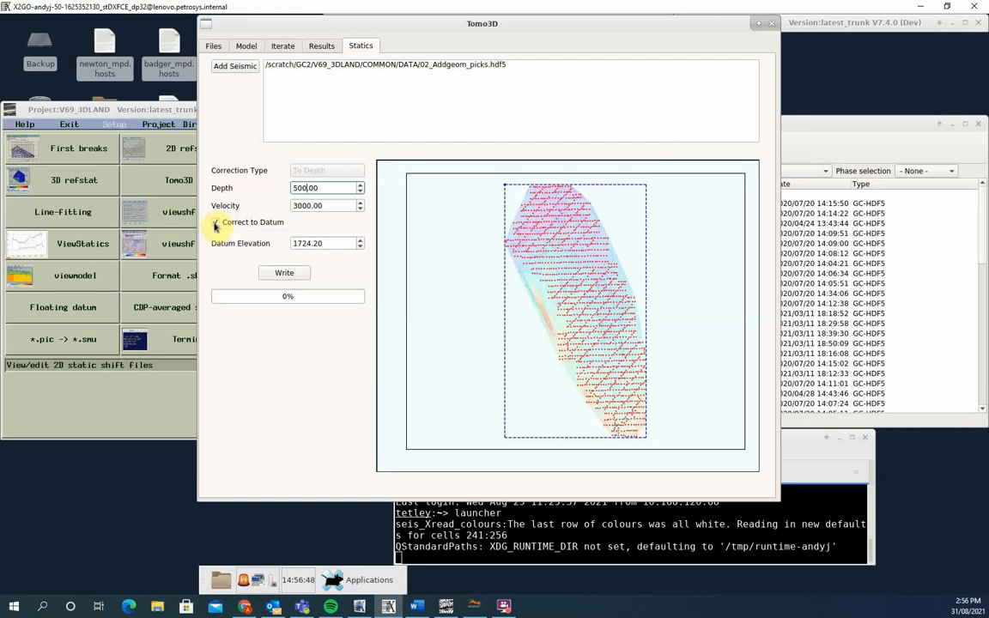
left_click(215, 224)
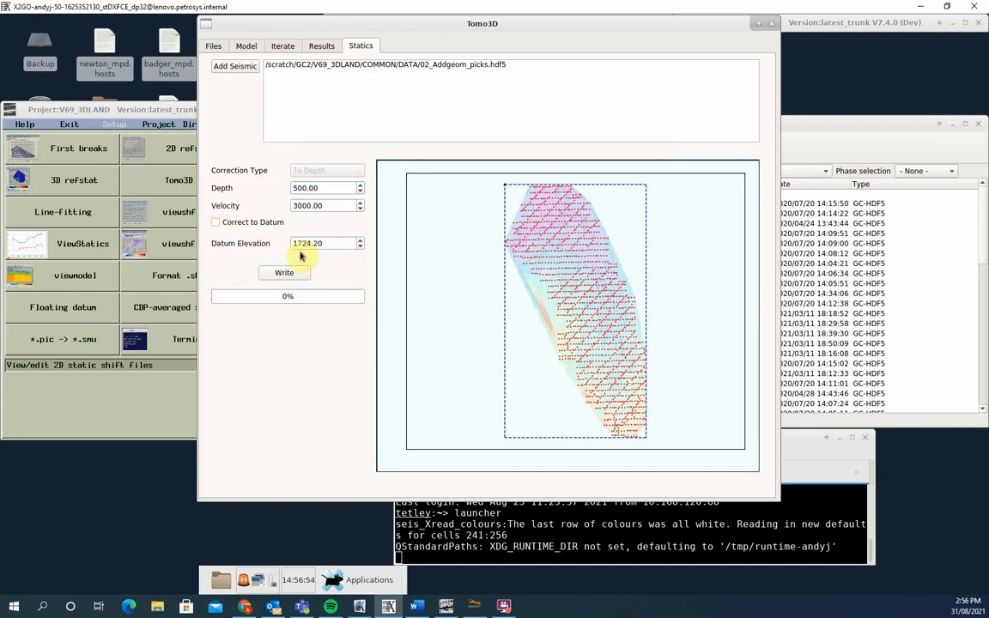
left_click(215, 223)
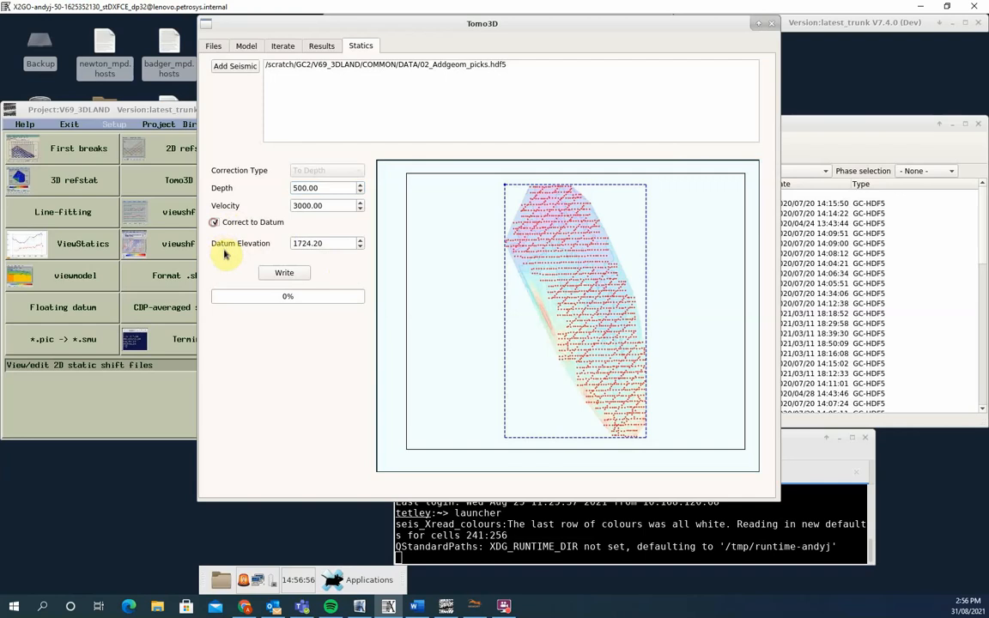
left_click(264, 281)
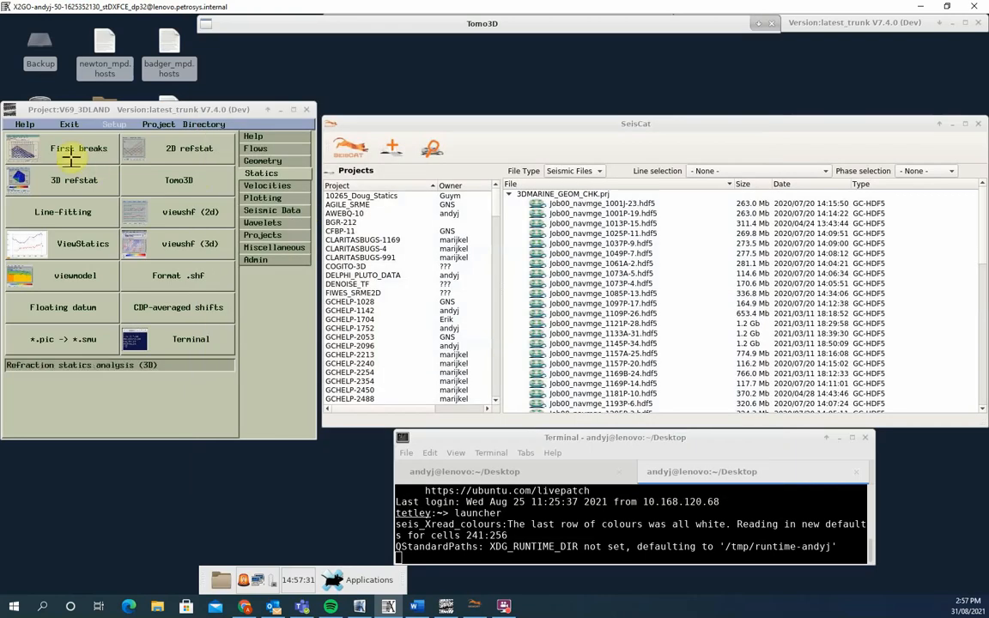
- Switch to the launcher's processing flows, open the job file Statics_compare.job and run it
left_click(253, 147)
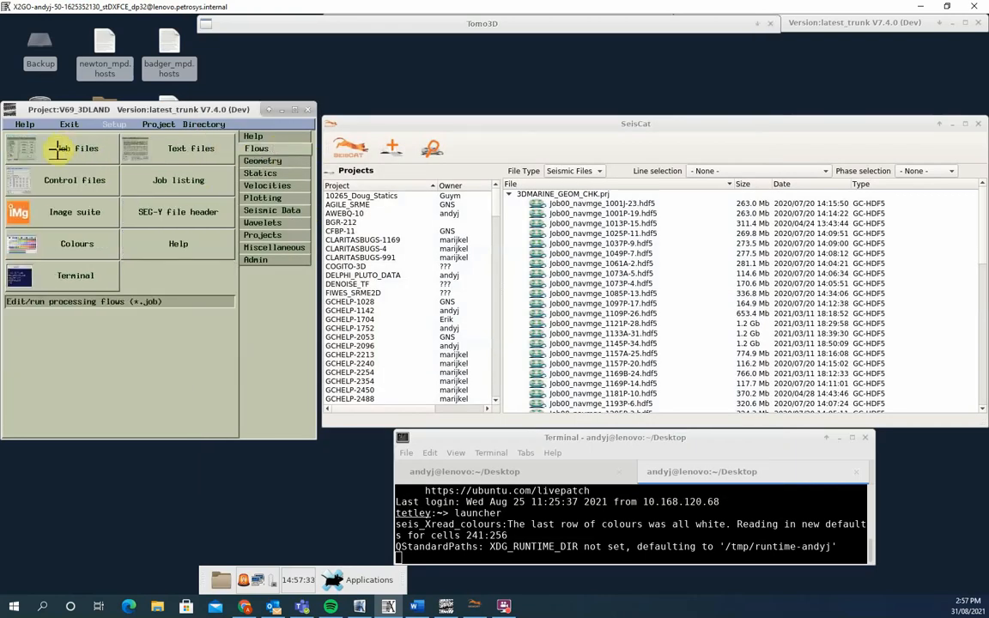
left_click(63, 157)
left_click(230, 128)
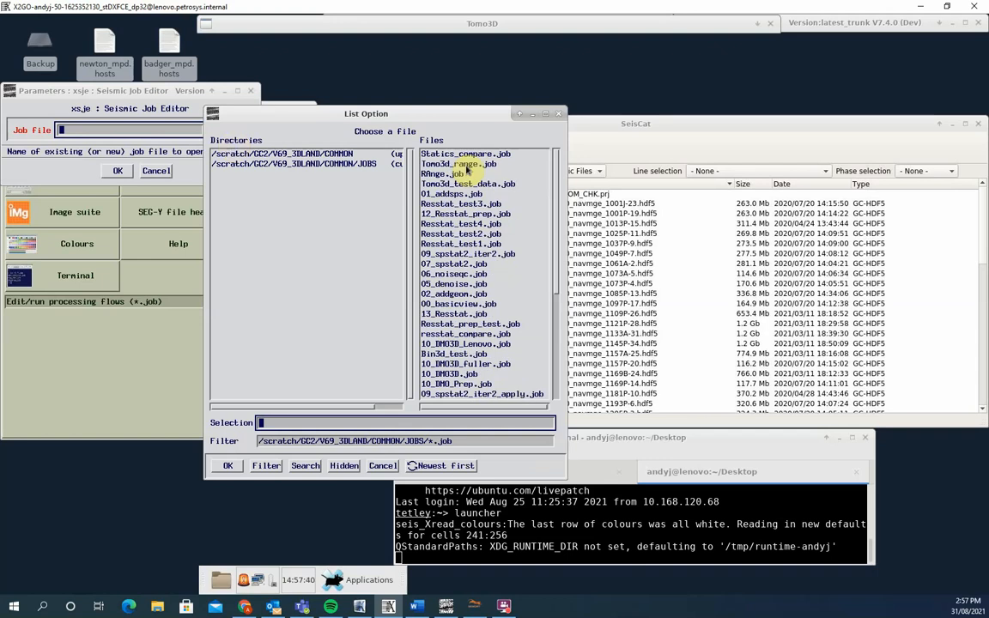
double_click(470, 155)
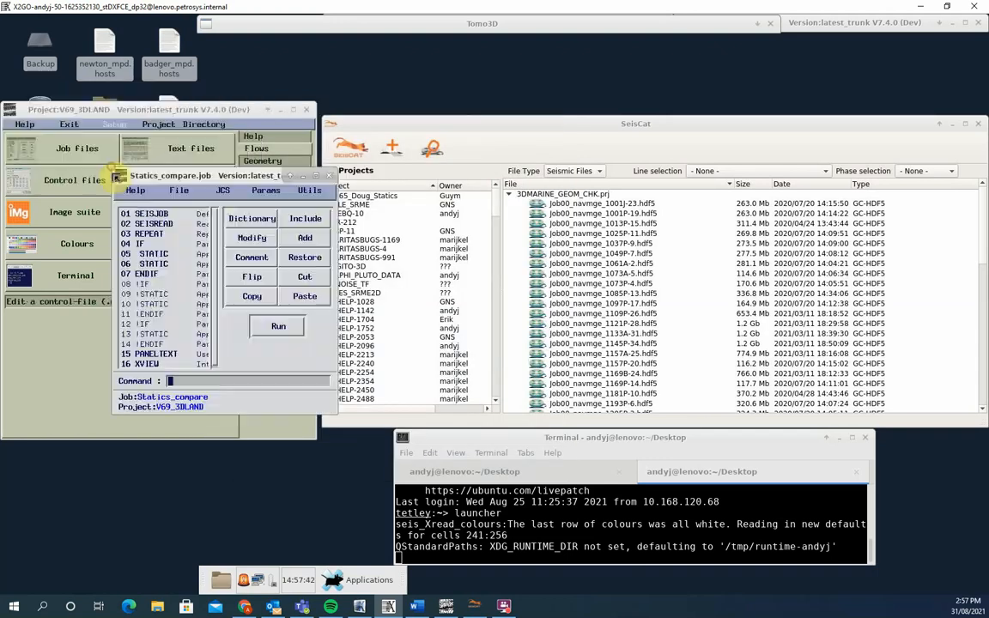
left_click(262, 325)
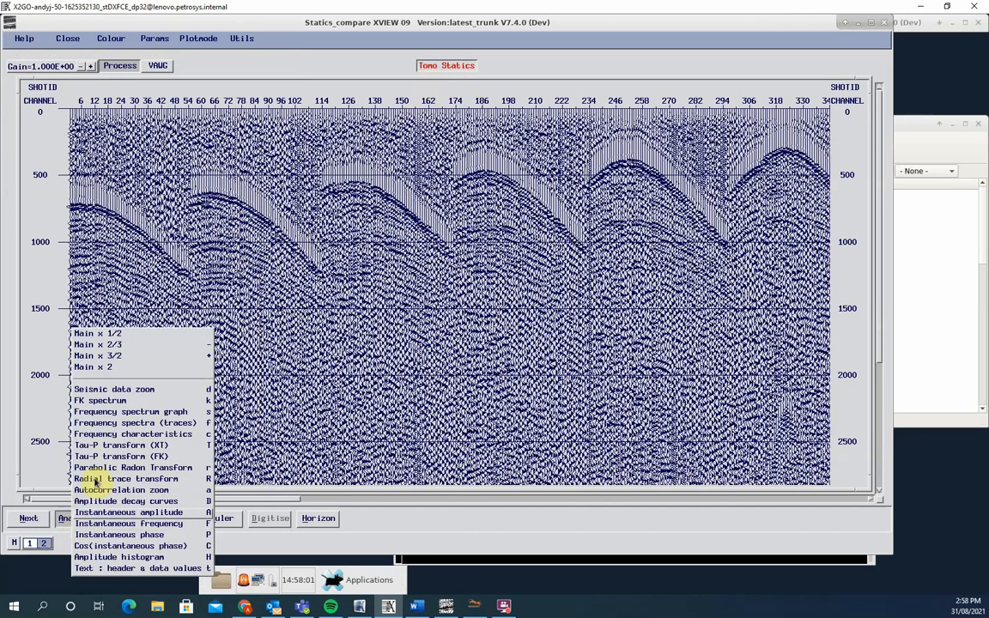
- Zoom into the second shot's first breaks around channels 86–114 and 800–1280 ms, including all panels in the zoom
left_click(124, 389)
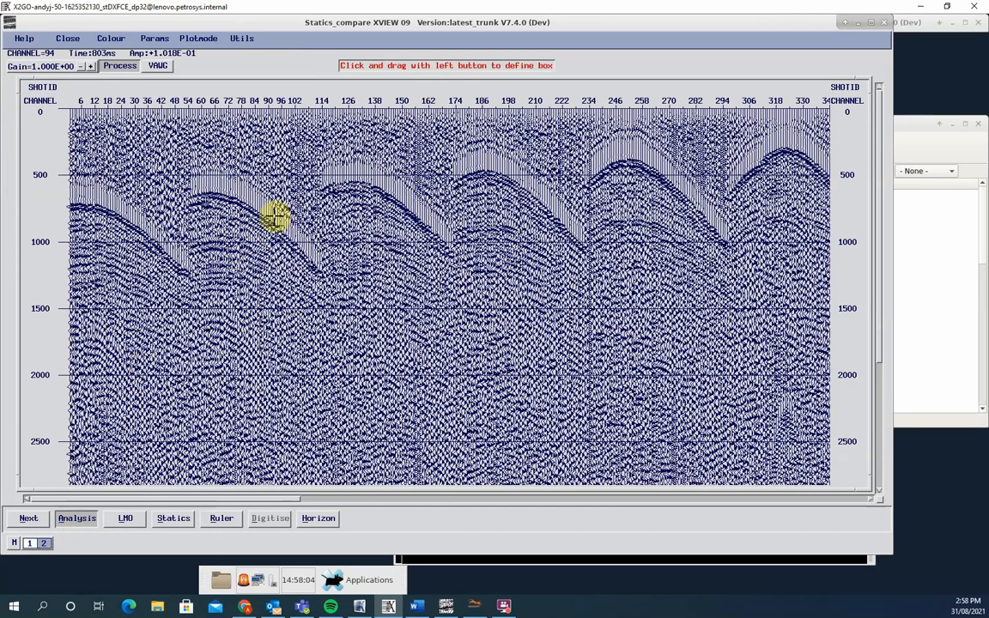
left_click_drag(261, 214, 324, 283)
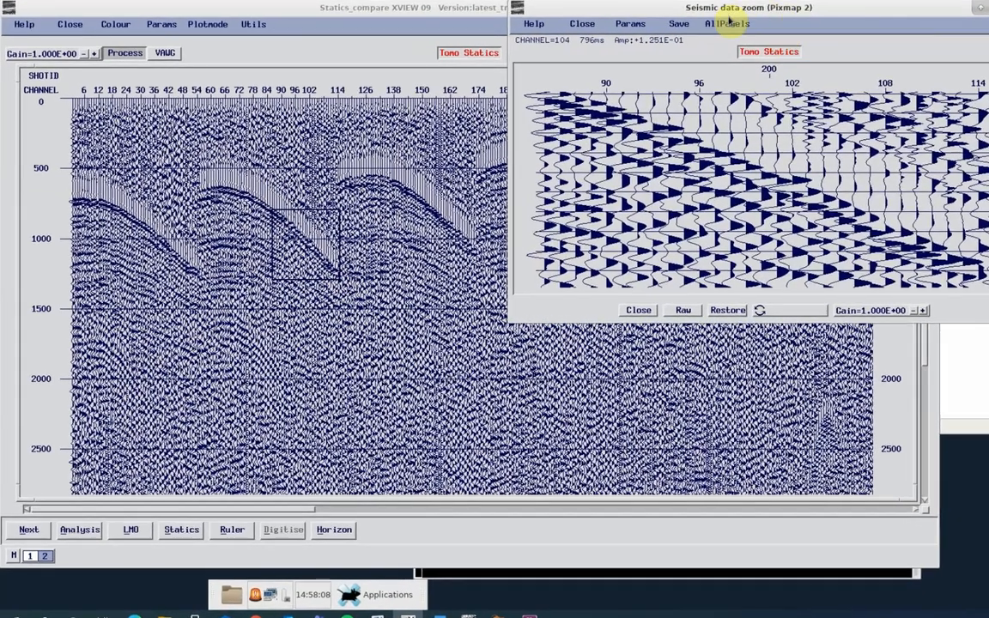
left_click(709, 32)
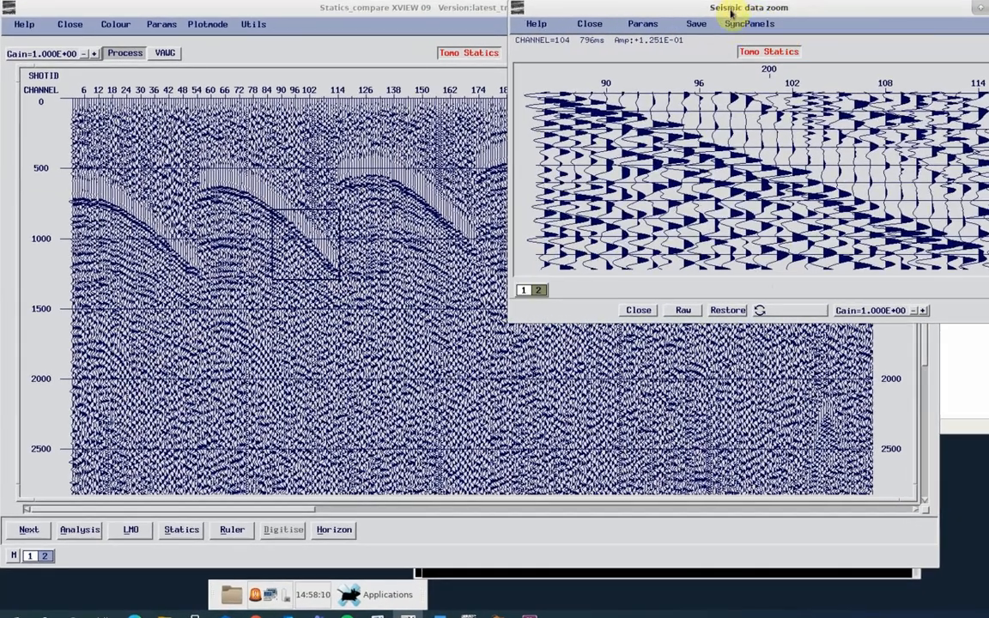
left_click_drag(731, 12, 634, 156)
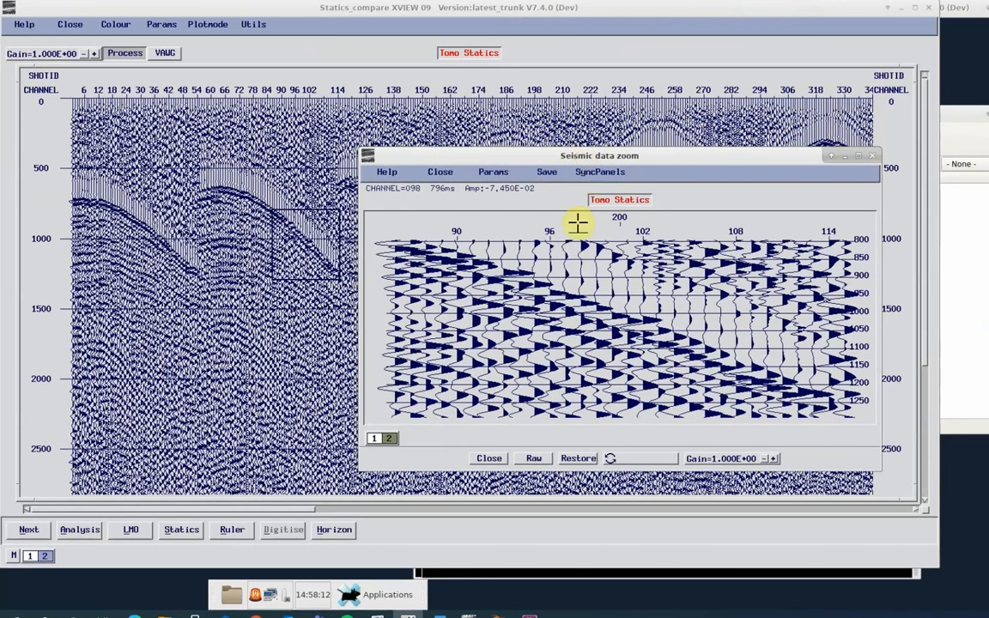
- Check the zoomed area without and with statics, and synchronise the zoom's panels with the main display
key("1")
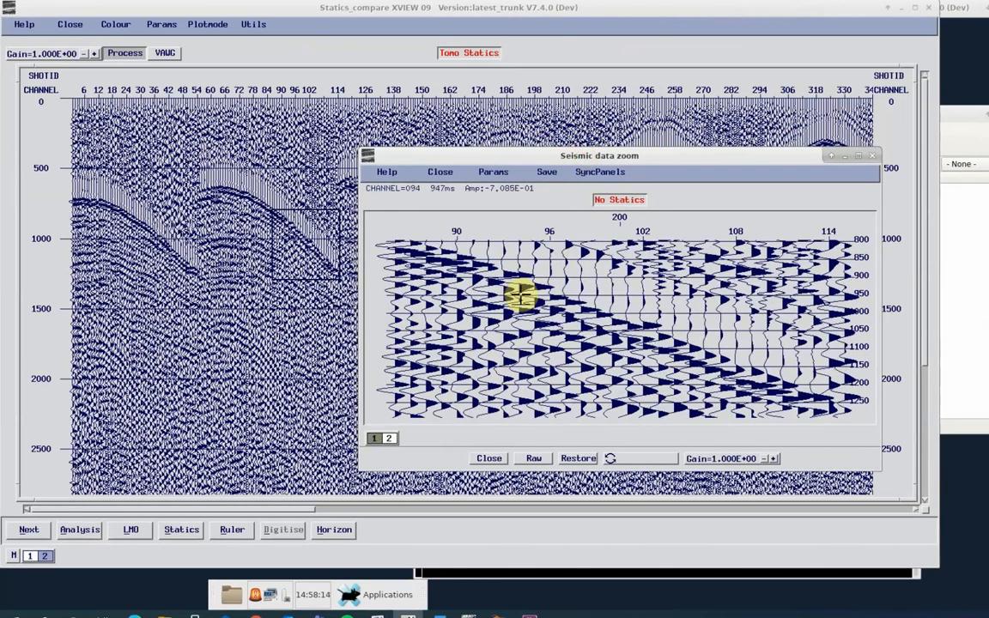
key("2")
left_click(587, 173)
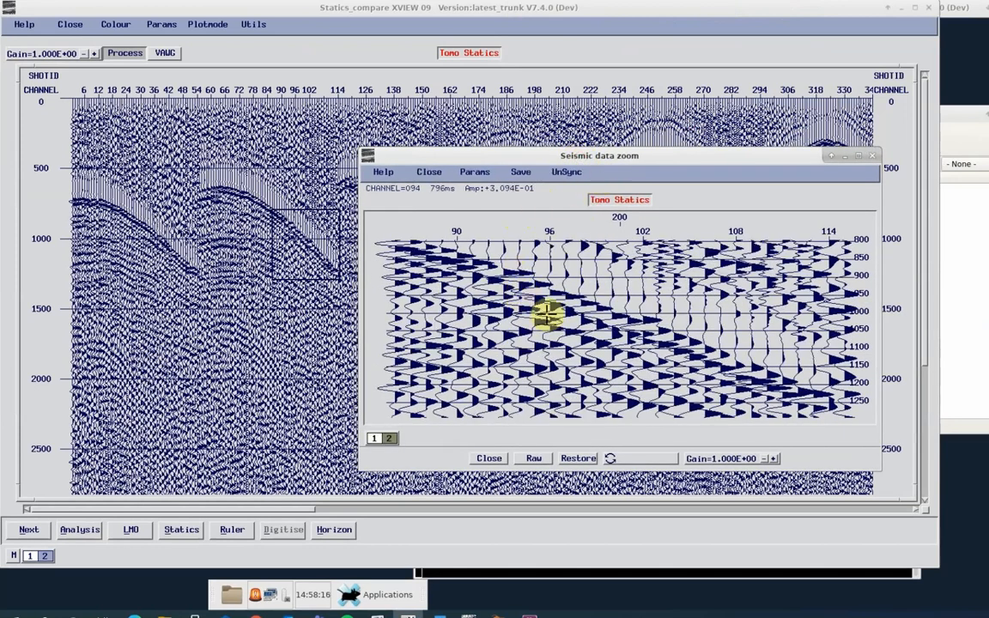
- Compare the No Statics and Tomo Statics panels repeatedly in the synchronised zoom, examining the first-break alignment
key("1")
key("2")
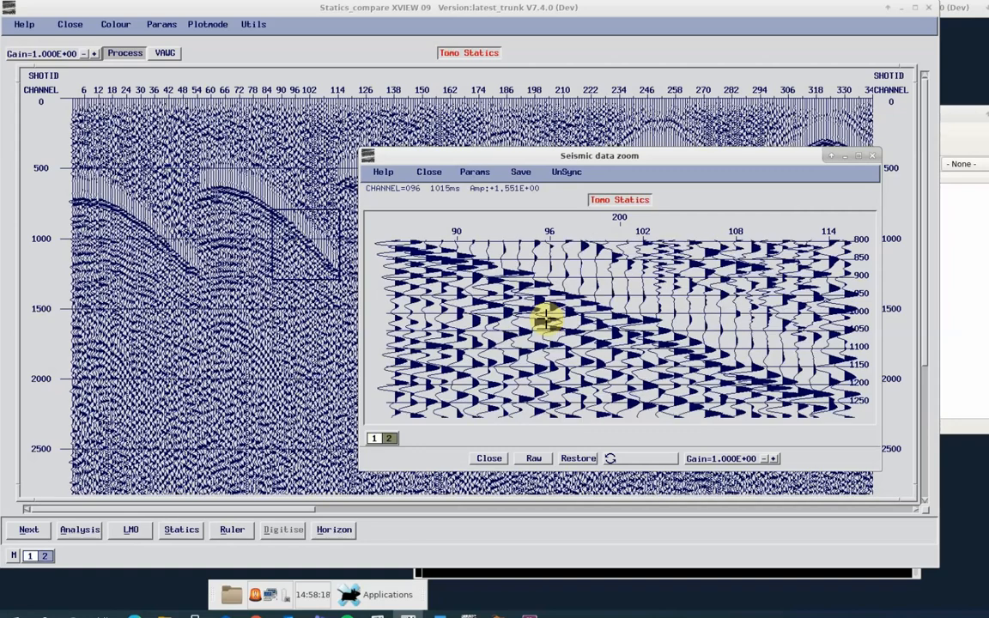
key("1")
key("2")
key("1")
key("2")
key("1")
key("2")
key("1")
key("2")
key("1")
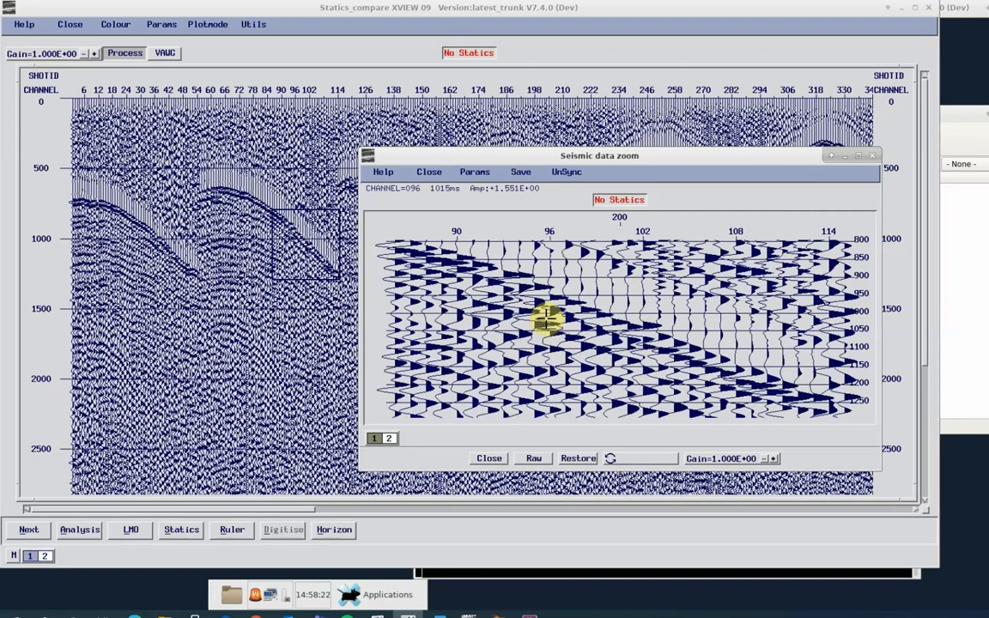
key("2")
key("1")
key("2")
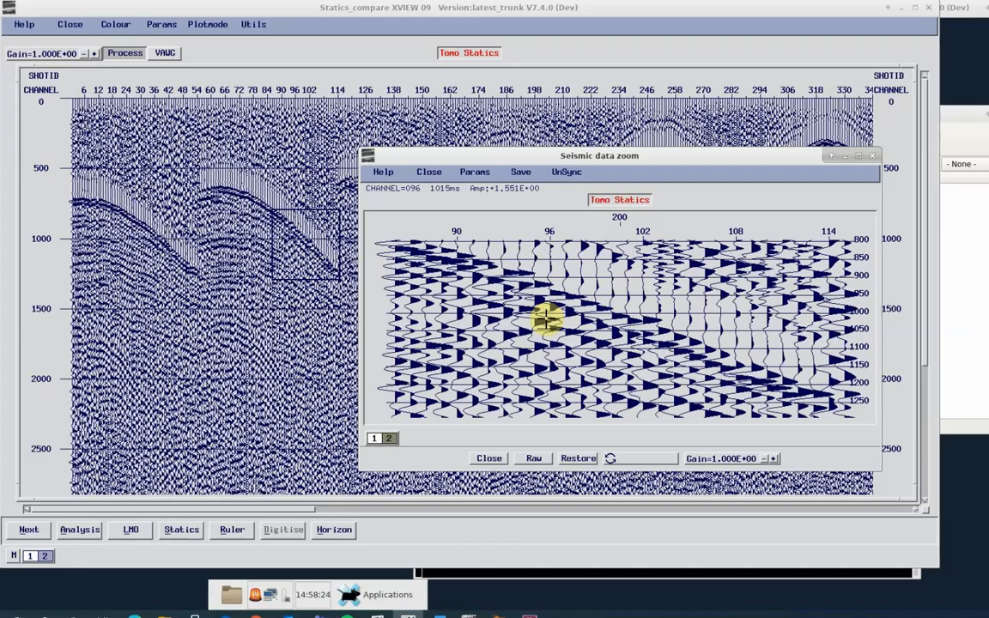
key("1")
key("2")
key("1")
key("2")
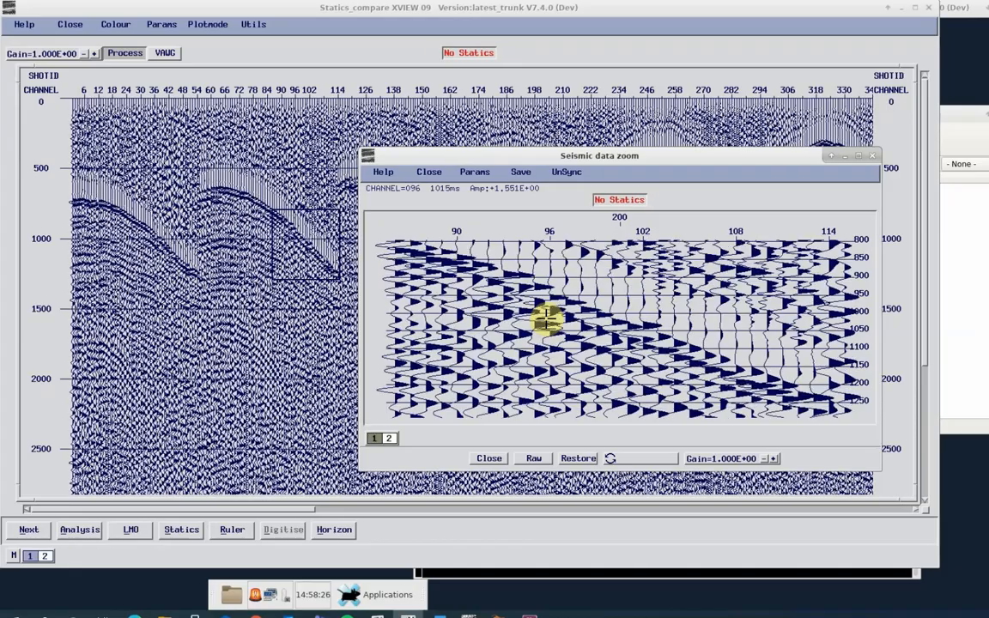
key("1")
key("2")
key("1")
key("2")
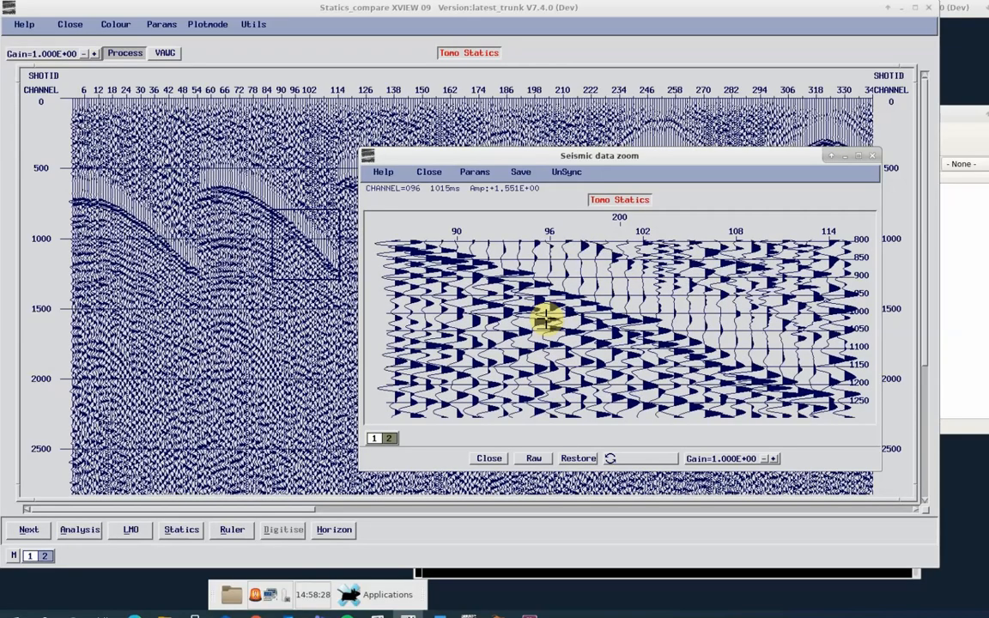
key("1")
key("2")
key("1")
key("2")
key("1")
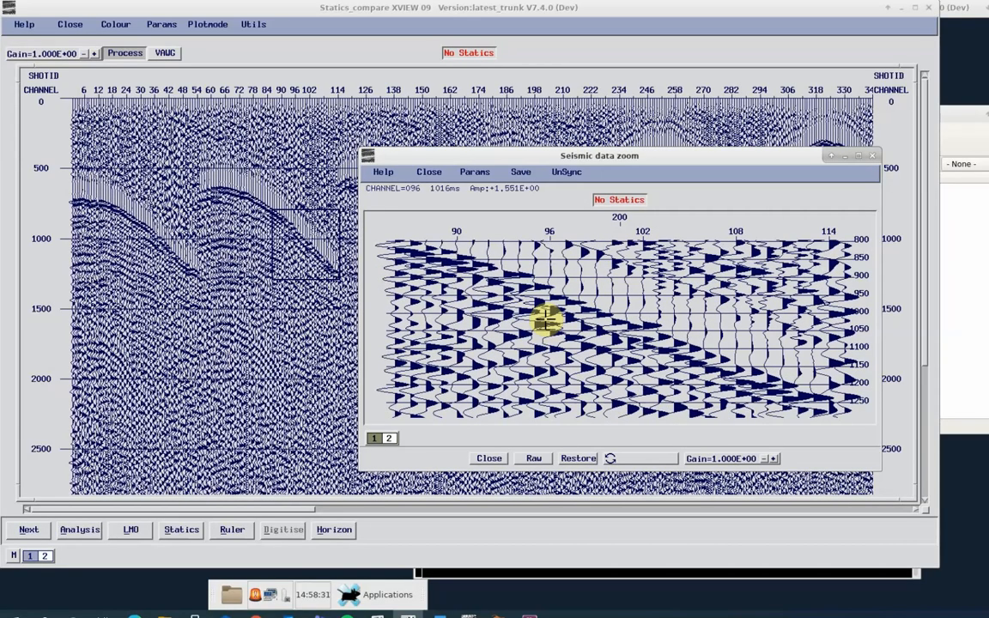
key("2")
key("1")
key("2")
key("1")
key("2")
key("1")
key("2")
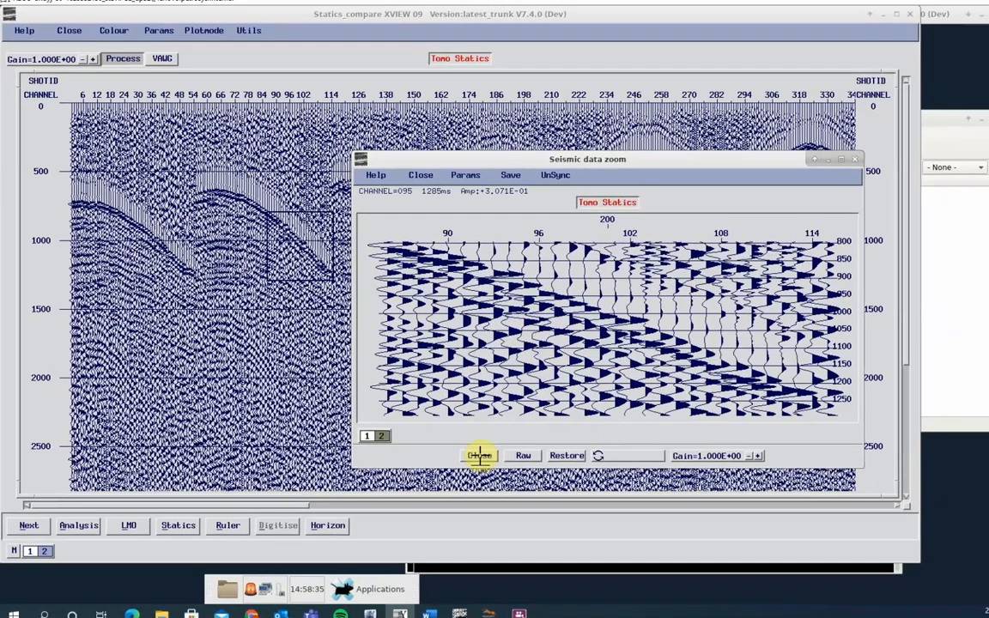
- Close the zoom, the seismic display and the job log, and save and exit the Statics_compare job
left_click(479, 456)
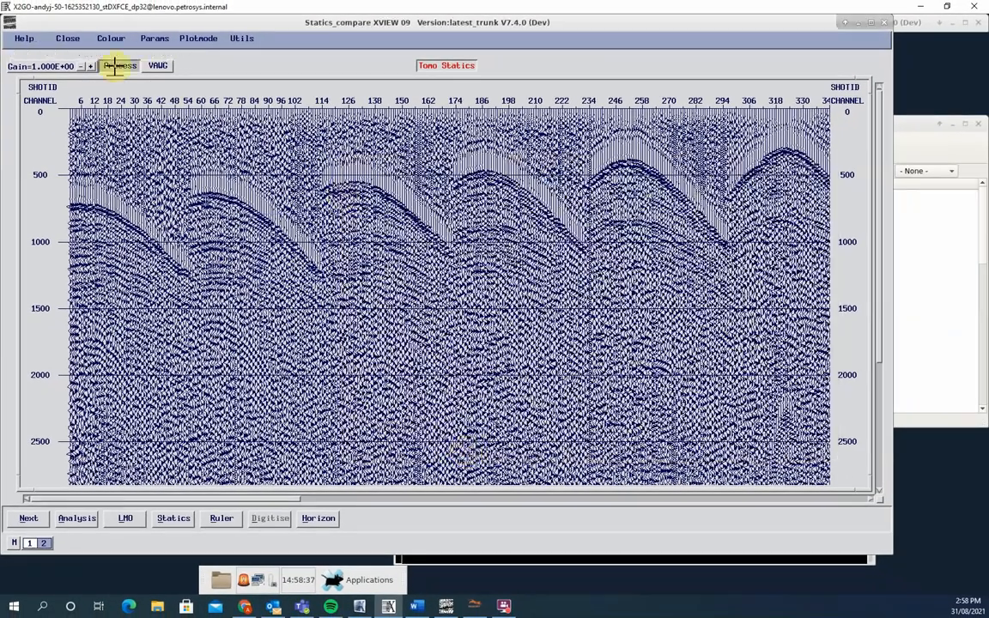
left_click(68, 38)
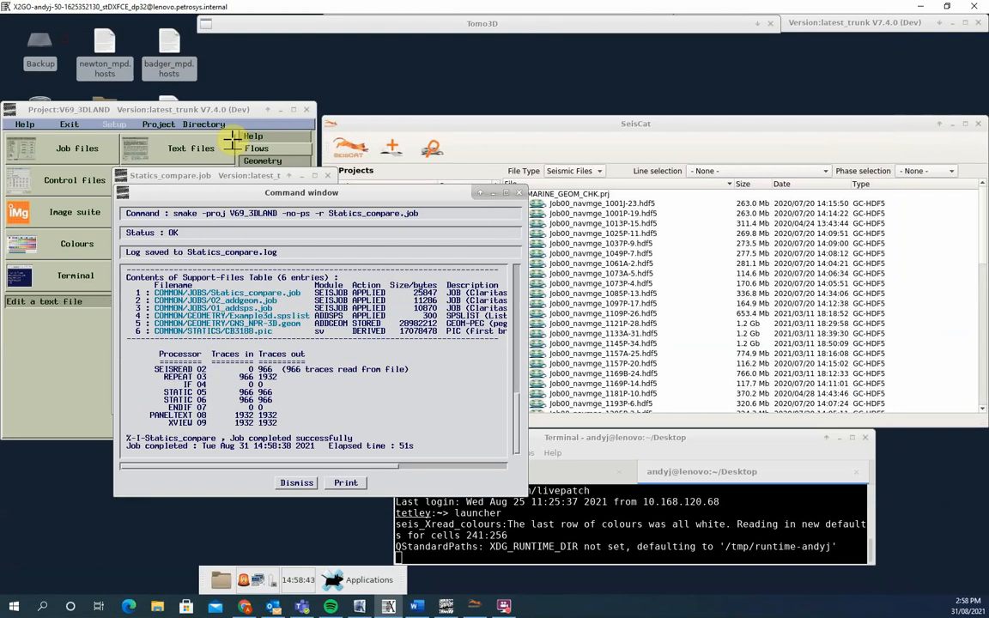
left_click(297, 482)
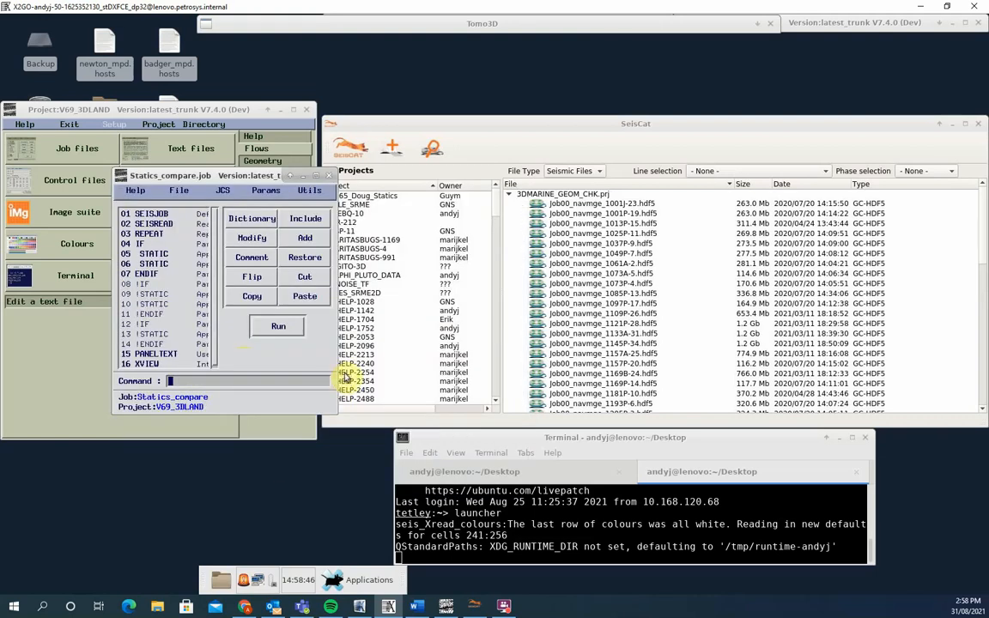
left_click(178, 190)
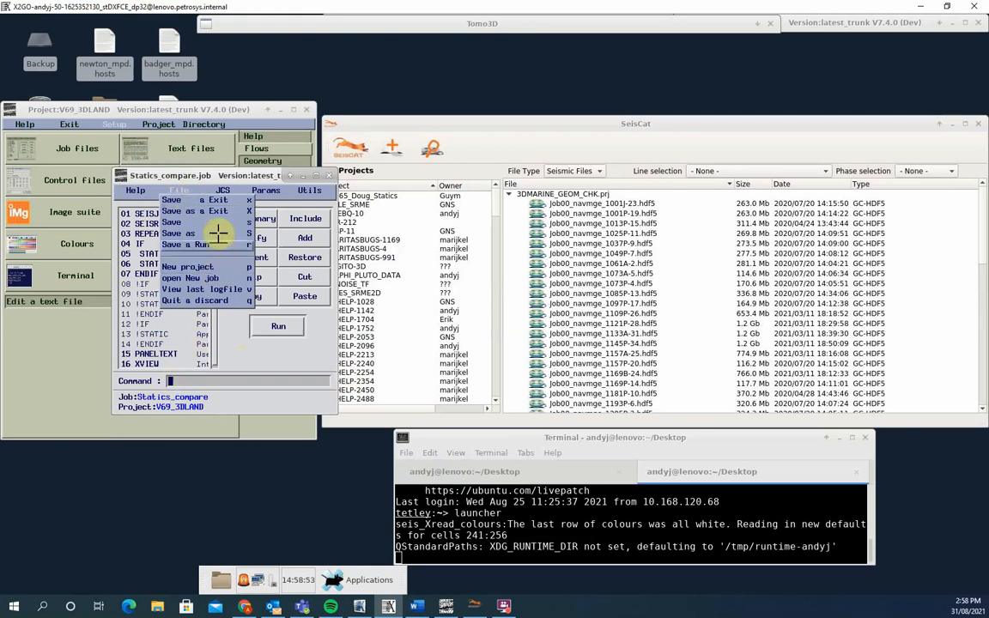
left_click(224, 199)
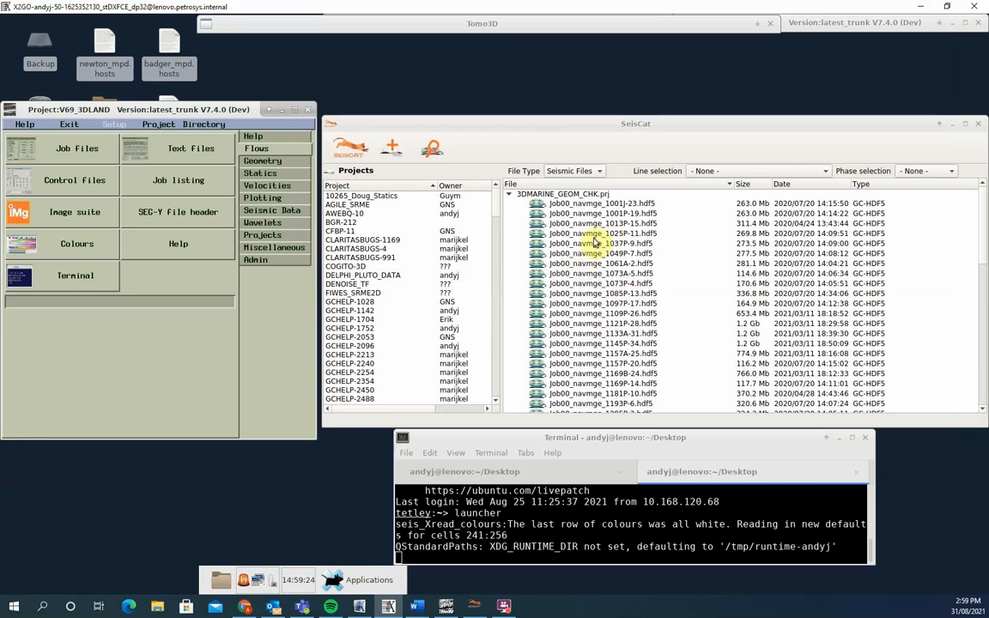
- List the statics files of project 2D_Land_tut_V6-6 in SeisCat and bring up the launcher's statics tools
left_click(599, 173)
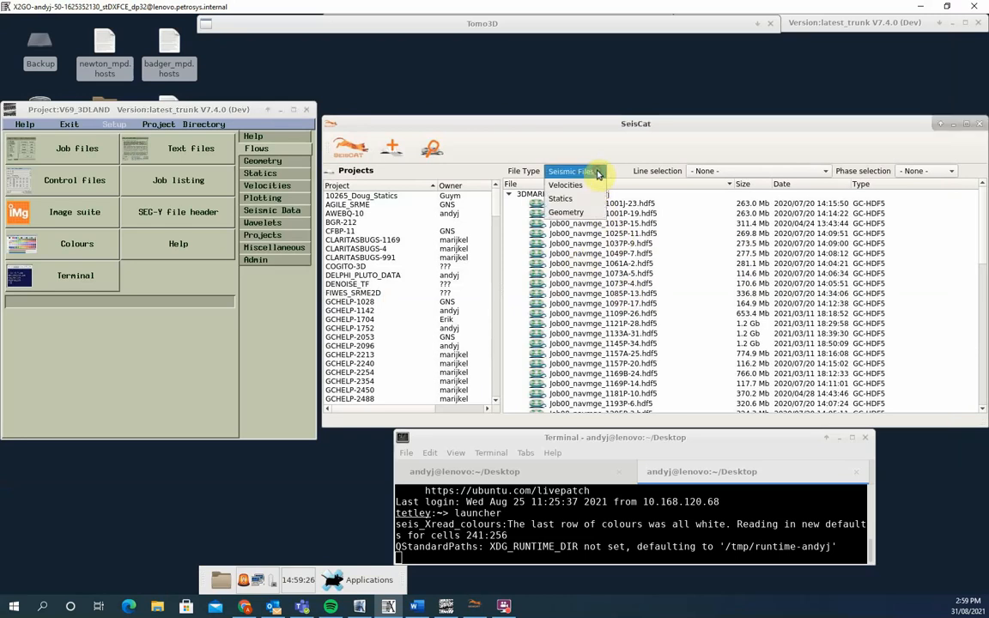
left_click(574, 199)
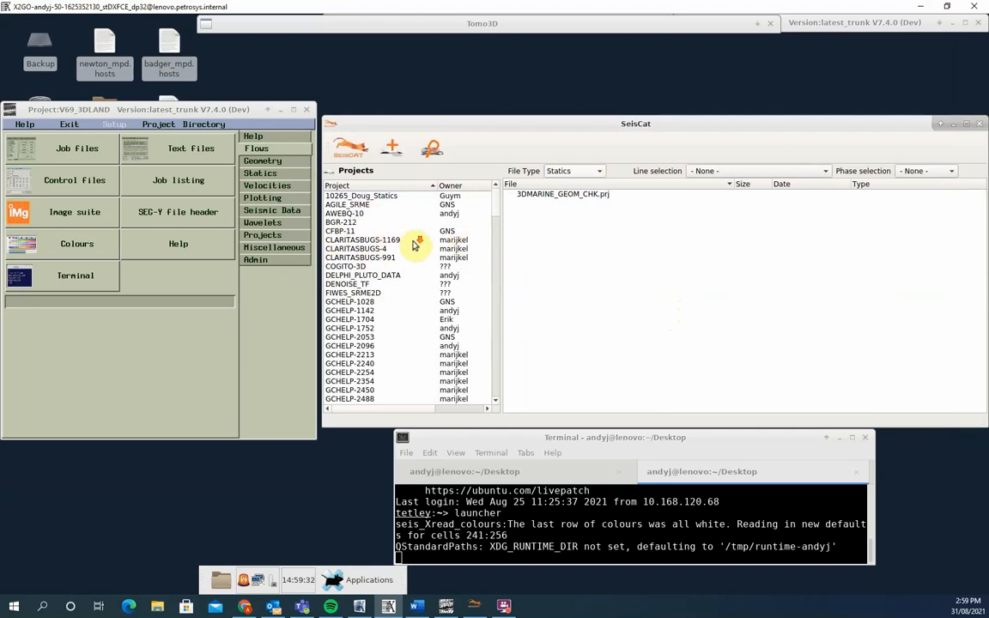
scroll(414, 257, "down", 8)
scroll(410, 282, "down", 2)
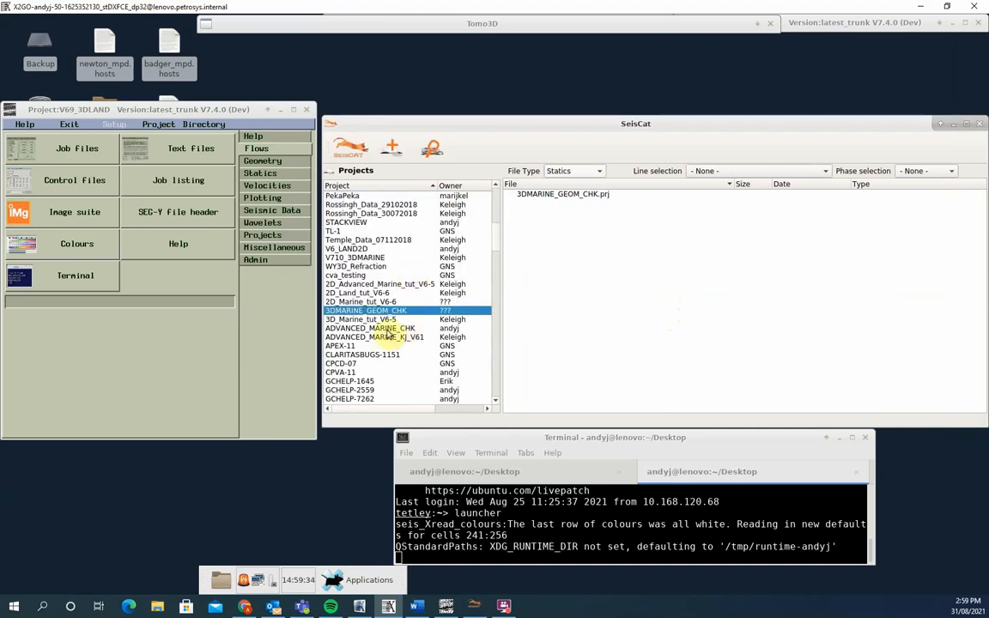
left_click(386, 294)
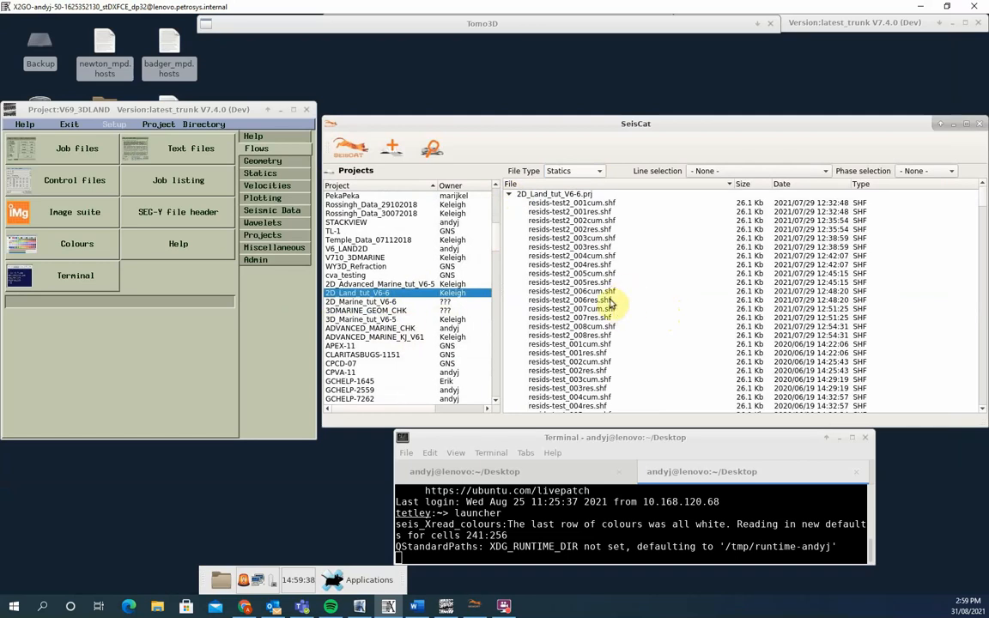
left_click(262, 173)
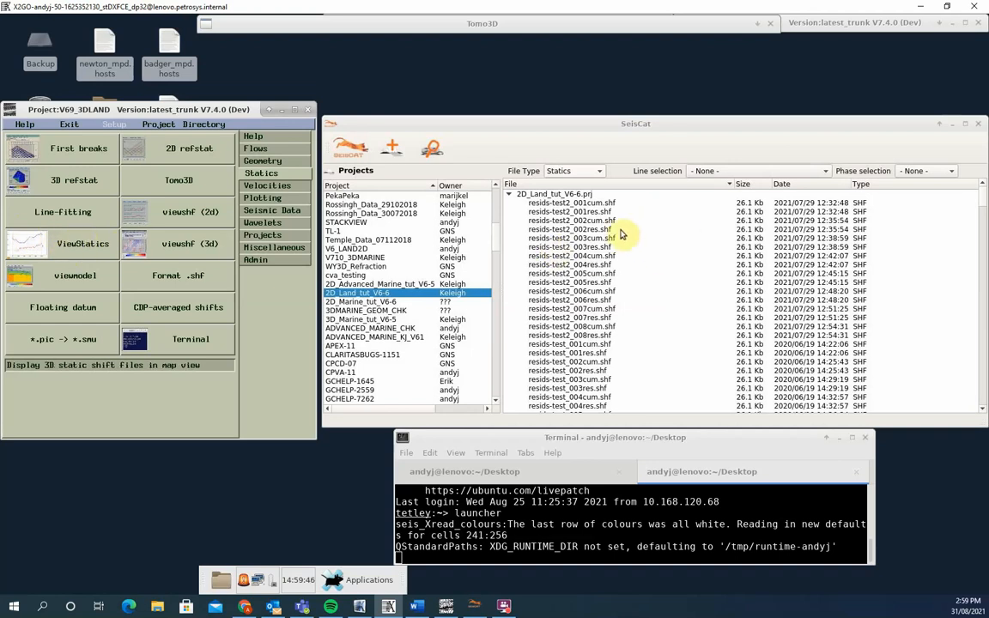
- Open resids-test_tetley_002cum.shf, 004cum.shf and 006cum.shf of project 2D_Land_tut_V6-6 together in ViewStatics
scroll(684, 344, "down", 10)
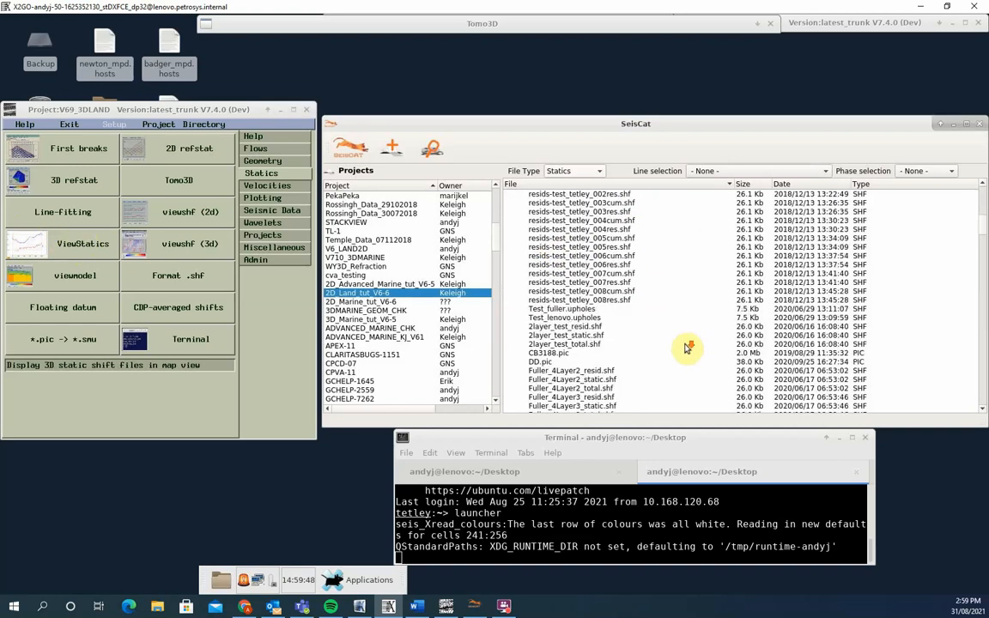
scroll(684, 348, "up", 4)
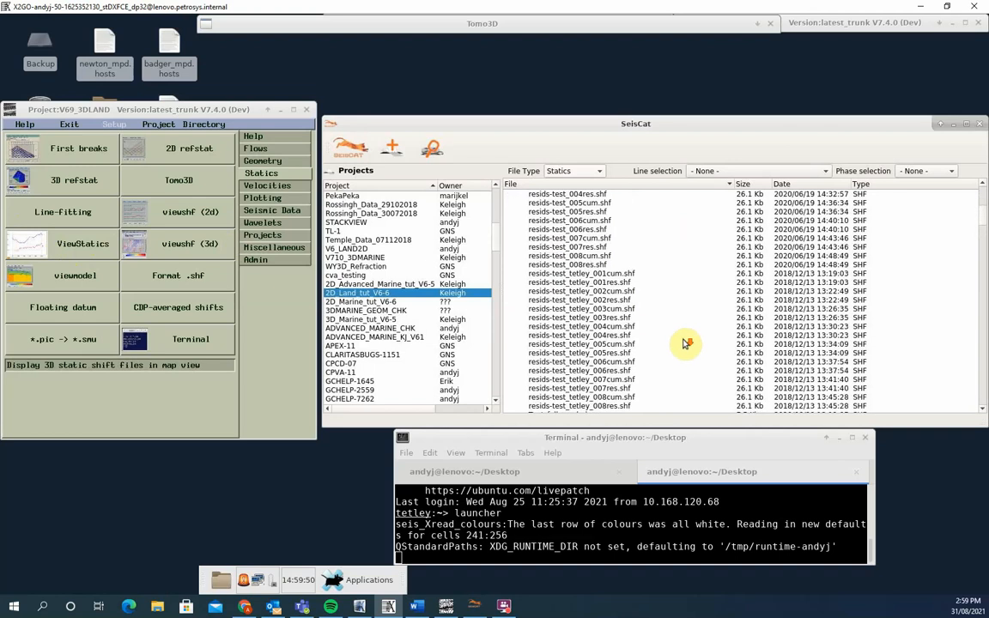
left_click(619, 292)
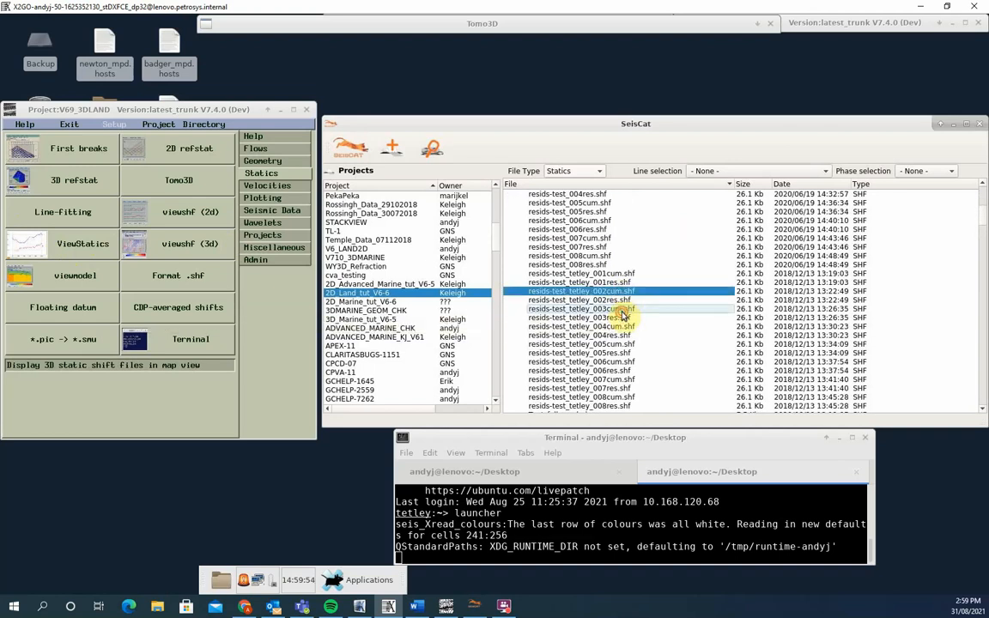
left_click(618, 328, "ctrl")
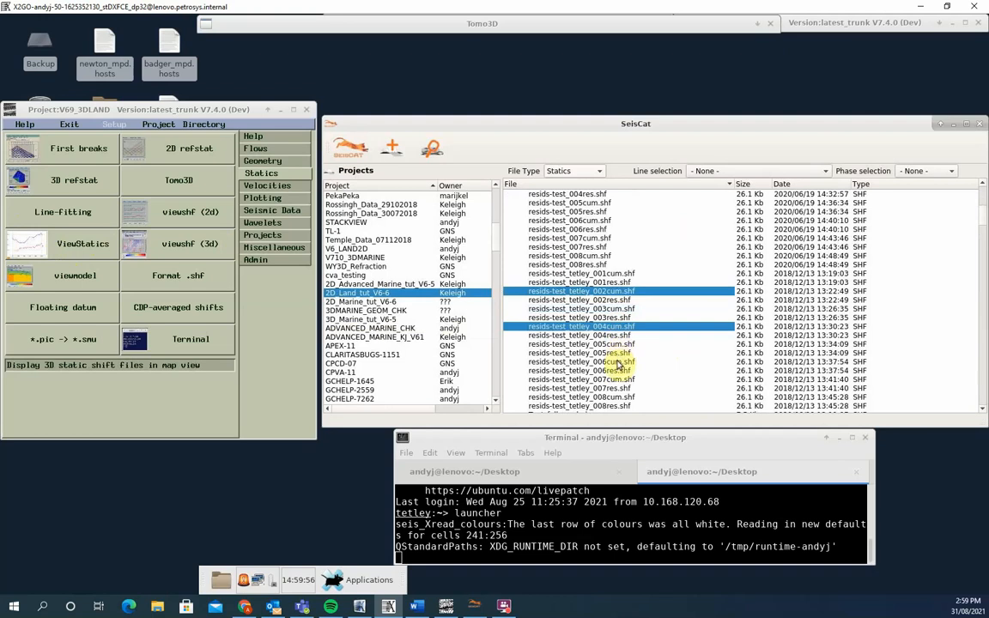
left_click(618, 364, "ctrl")
right_click(617, 365)
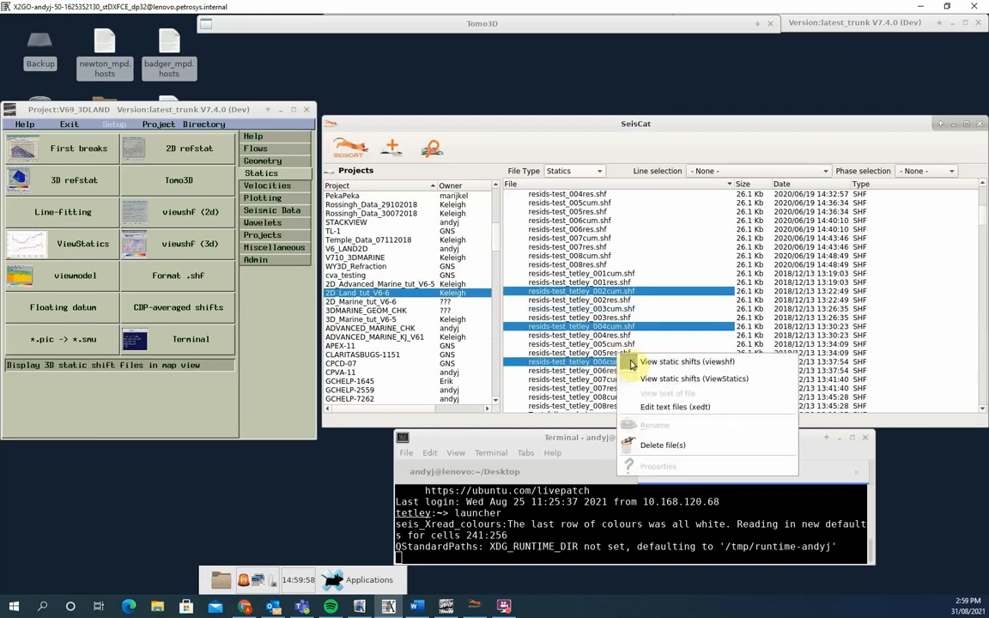
left_click(676, 381)
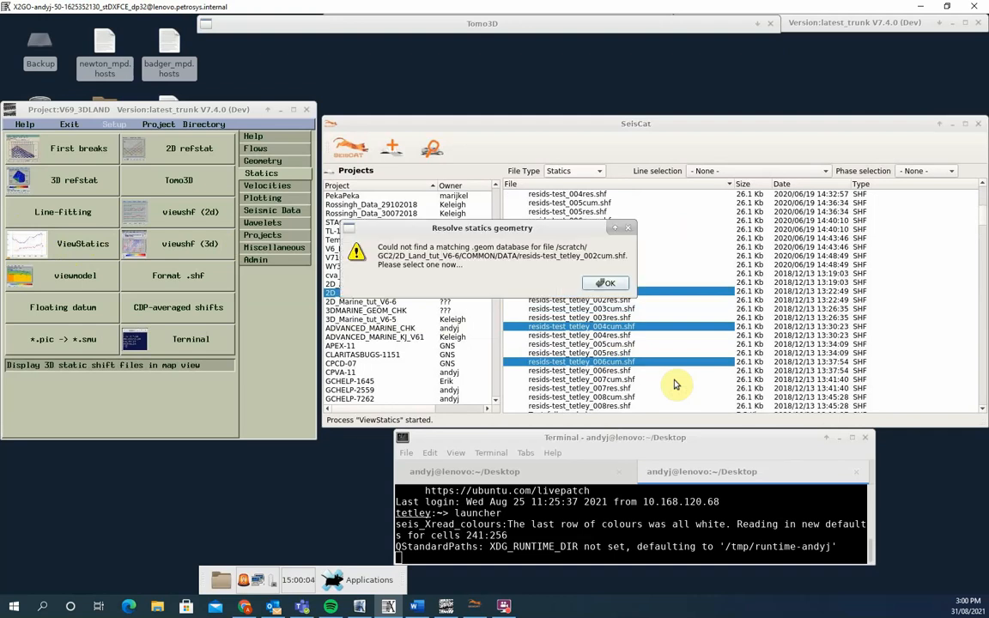
- Resolve the geometry of all shift files with PC96-08.geom, without updating the files with the new geometry timestamp
left_click(607, 286)
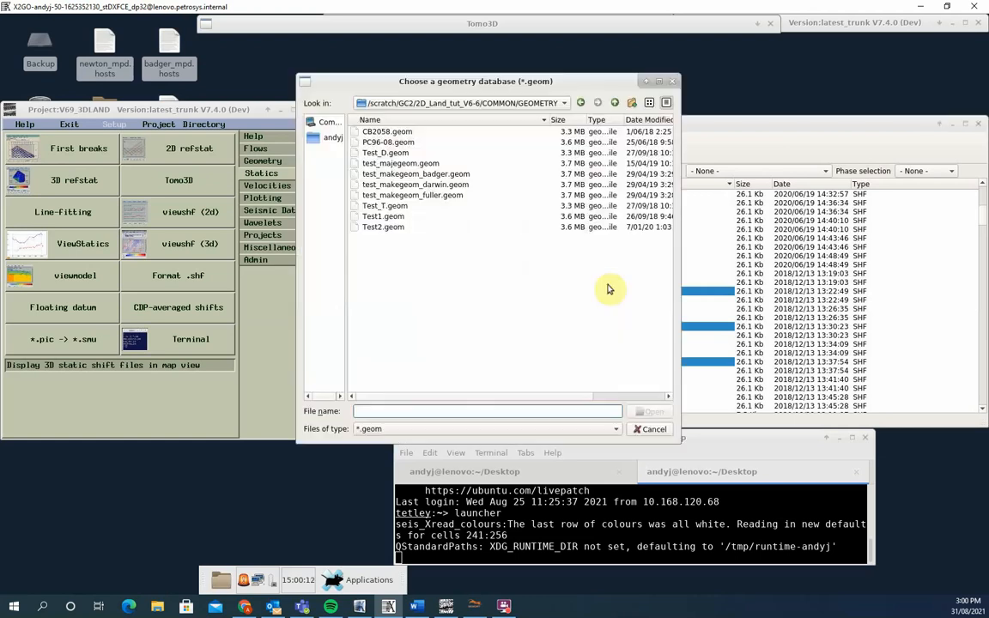
left_click(395, 143)
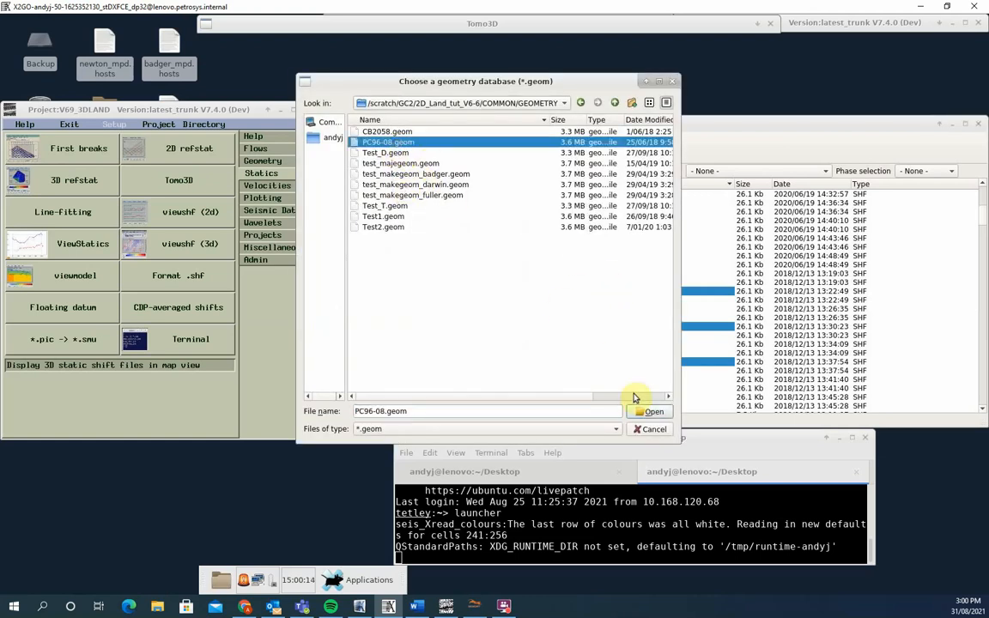
left_click(656, 413)
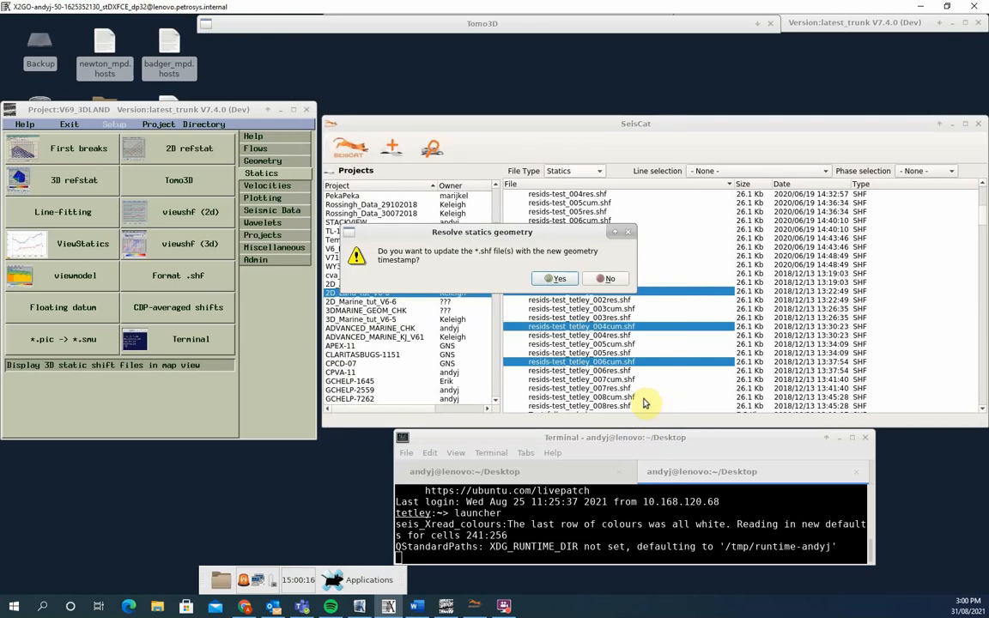
left_click(607, 281)
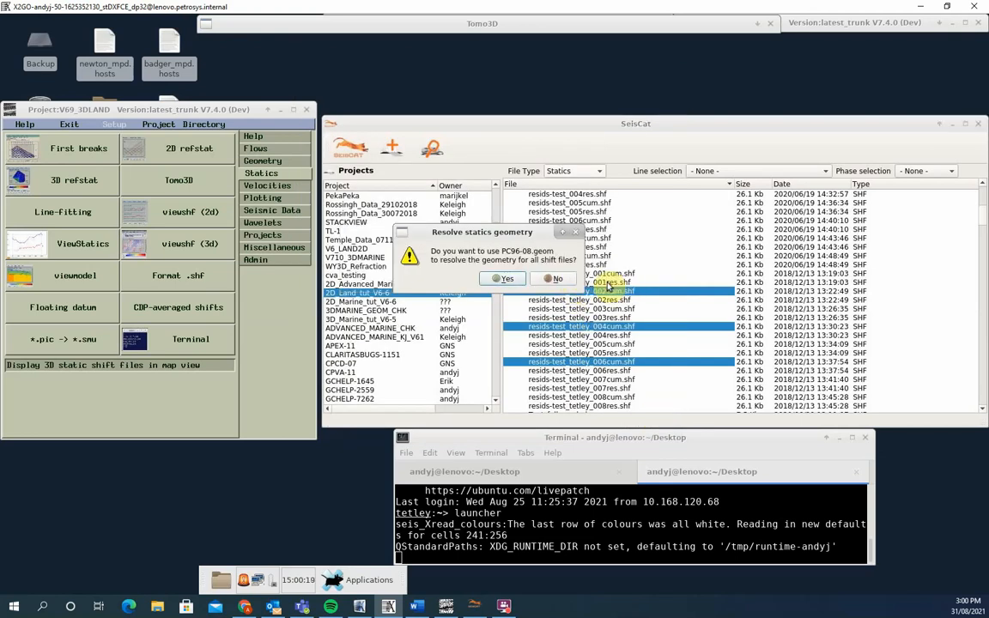
left_click(506, 280)
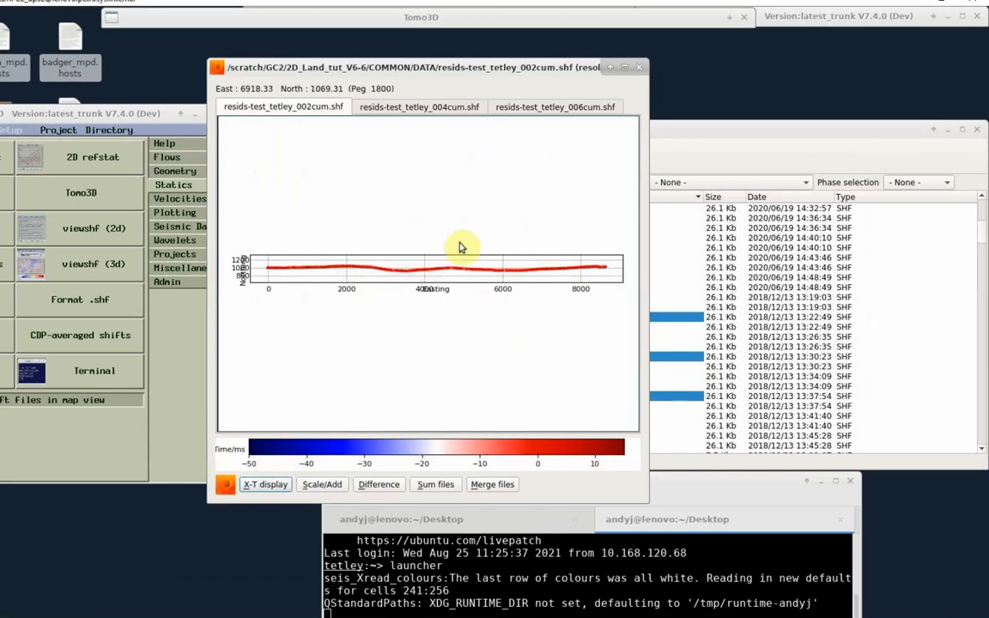
- Compare the map views of the 002cum, 004cum and 006cum residual statics files
left_click(409, 107)
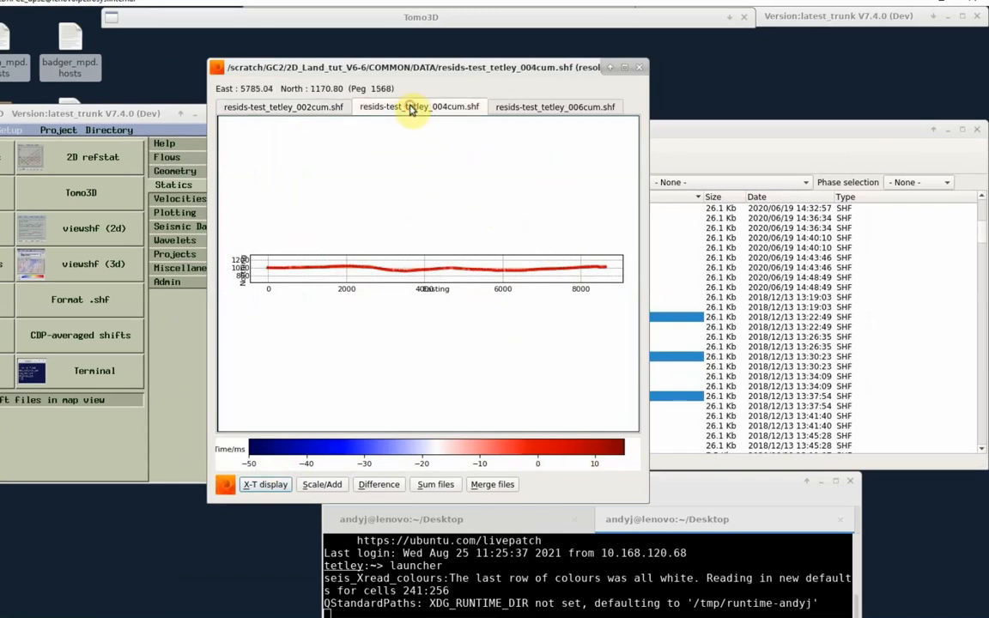
left_click(565, 109)
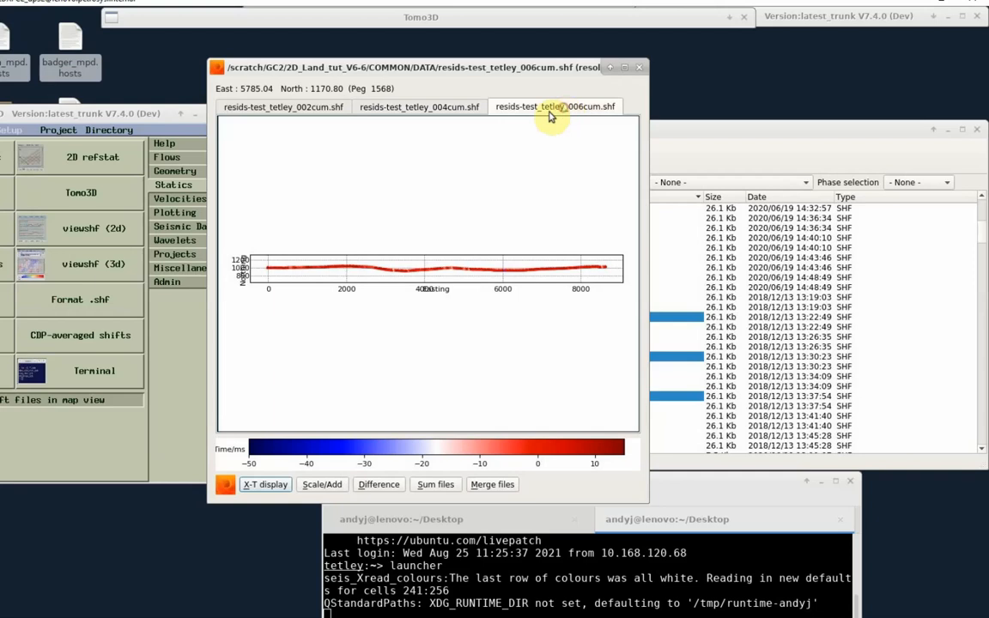
left_click(323, 109)
left_click(408, 108)
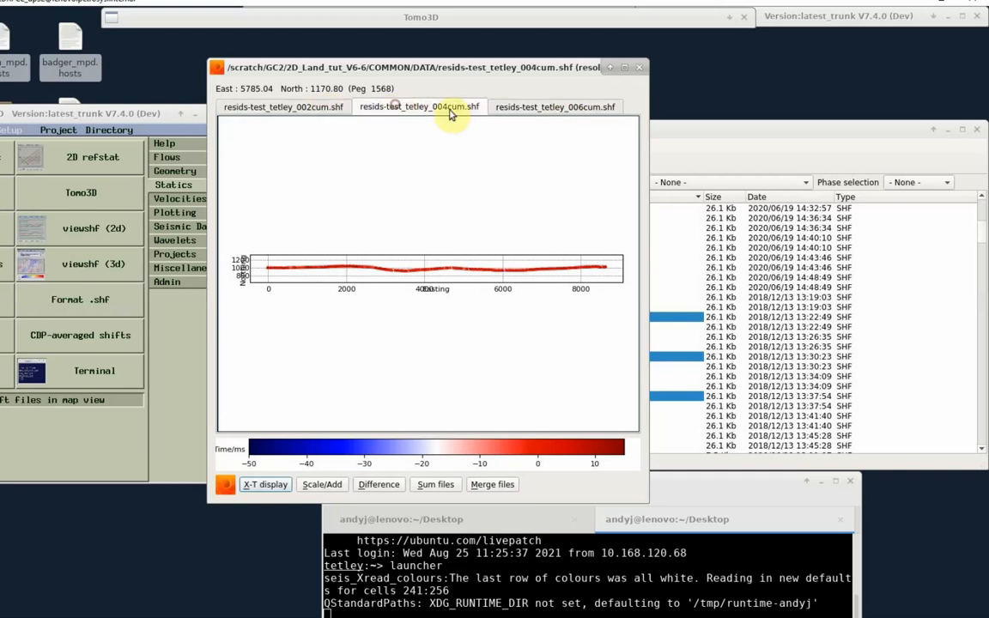
left_click(524, 108)
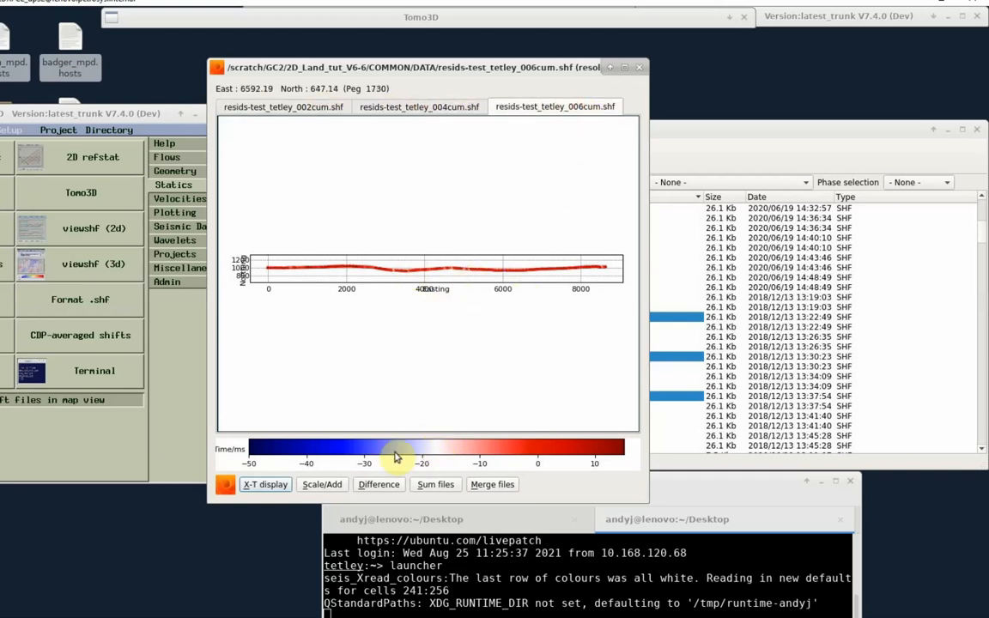
- Show the three files' shifts in the X-T display beside the map, and close ViewStatics
left_click(258, 484)
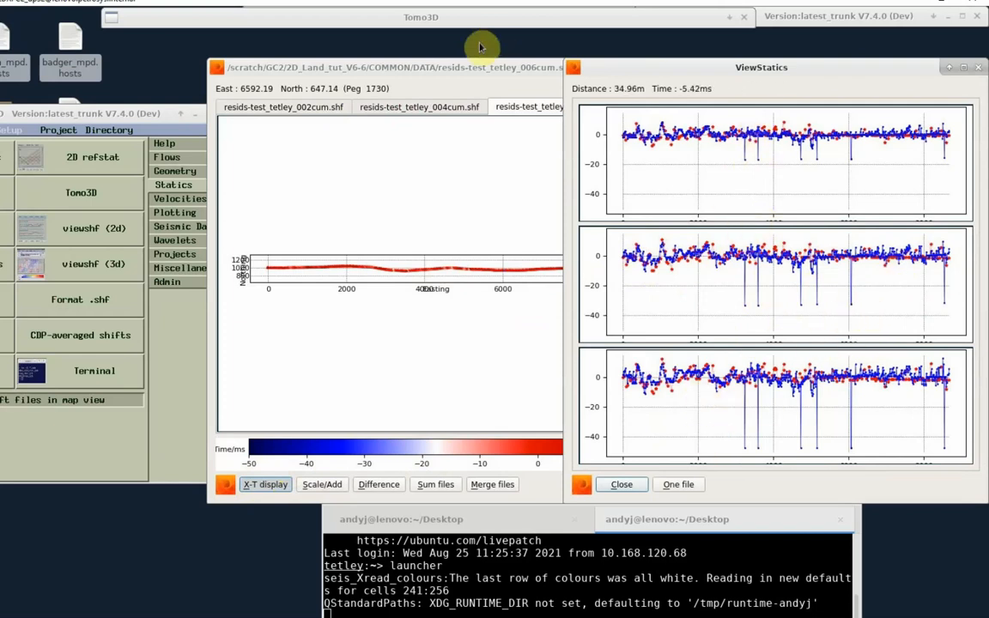
left_click_drag(455, 65, 372, 60)
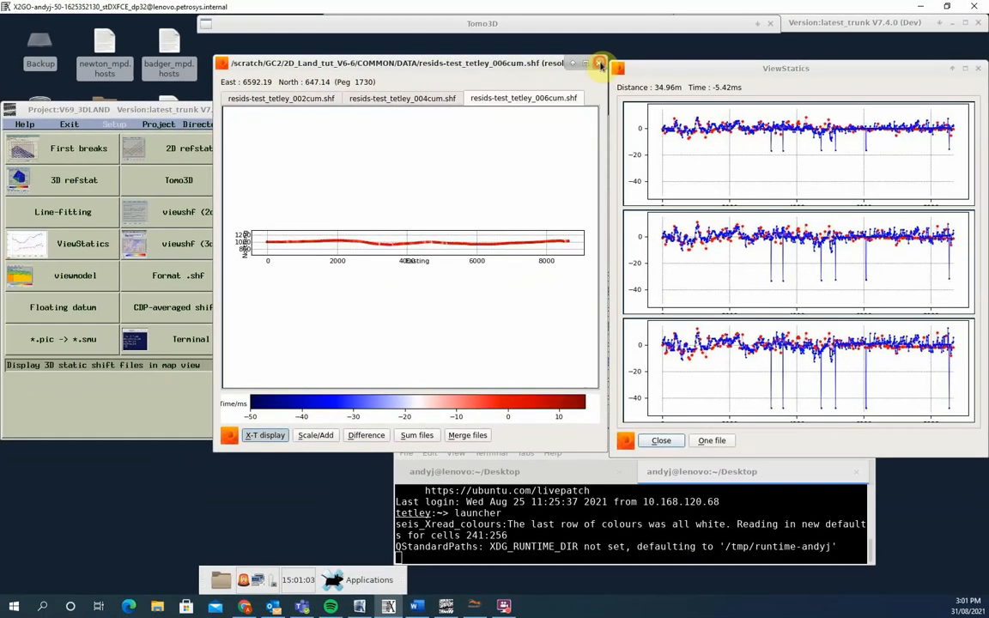
left_click(600, 63)
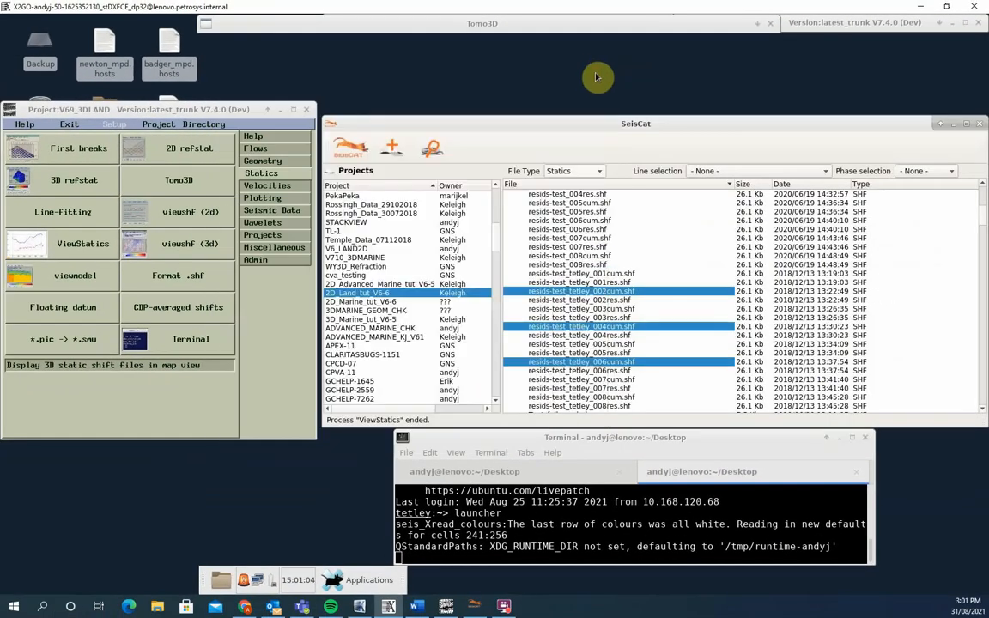
- Open 09_spstat2_iter2_002cum.shf, 004cum.shf and 006cum.shf of project V69_3DLAND together in ViewStatics from the launcher
left_click(80, 247)
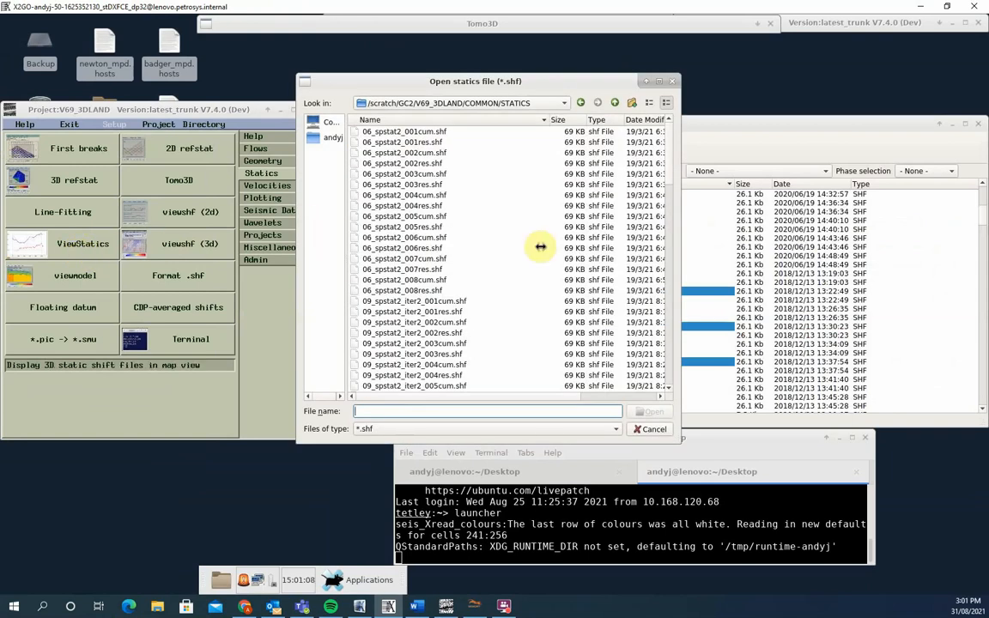
scroll(565, 270, "down", 5)
scroll(545, 288, "down", 2)
scroll(544, 289, "up", 3)
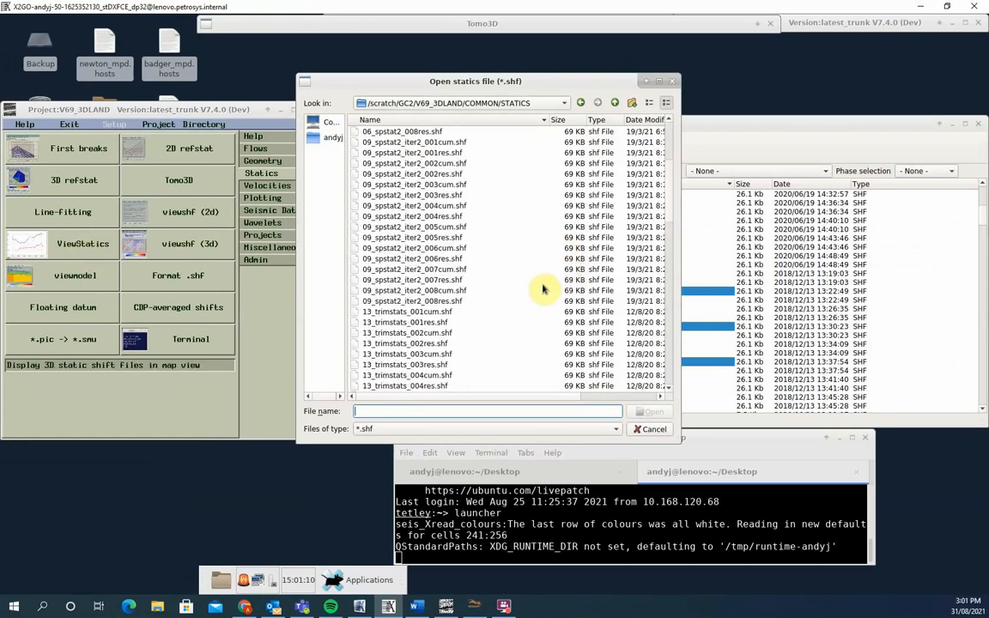
left_click(418, 195)
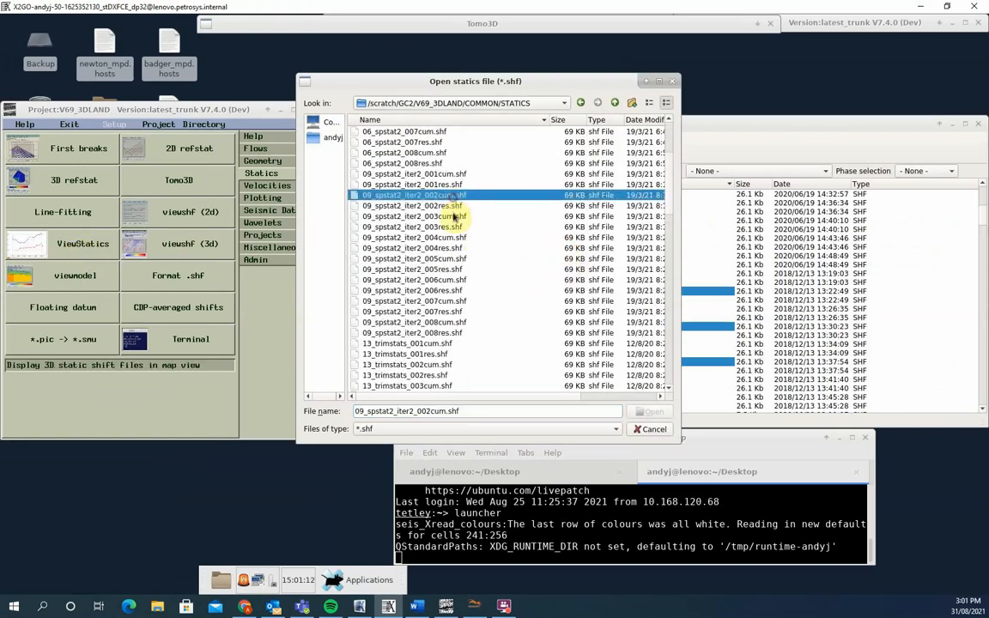
left_click(449, 239, "ctrl")
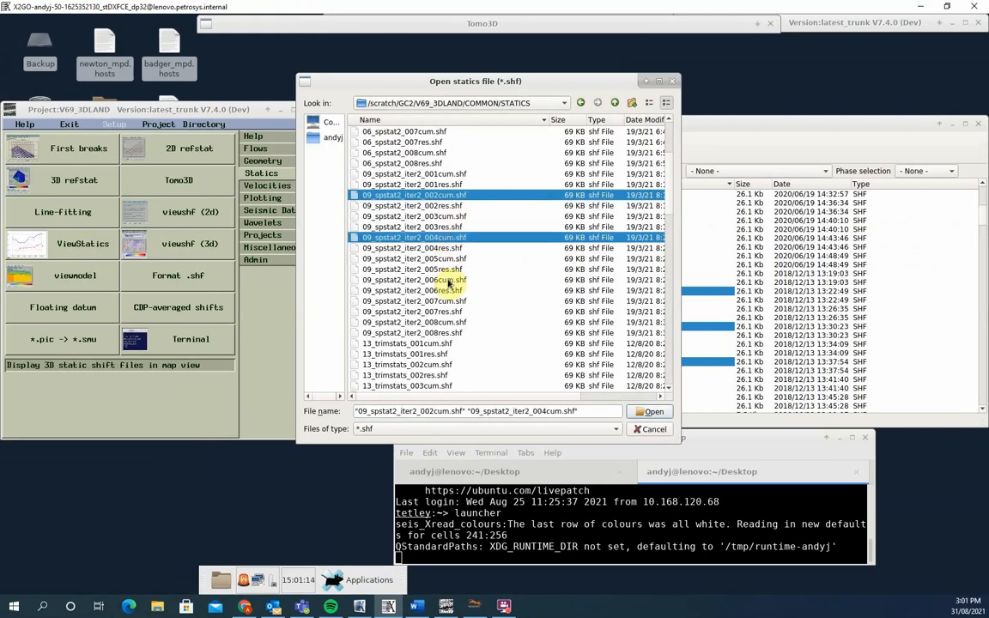
left_click(449, 282, "ctrl")
left_click(656, 413)
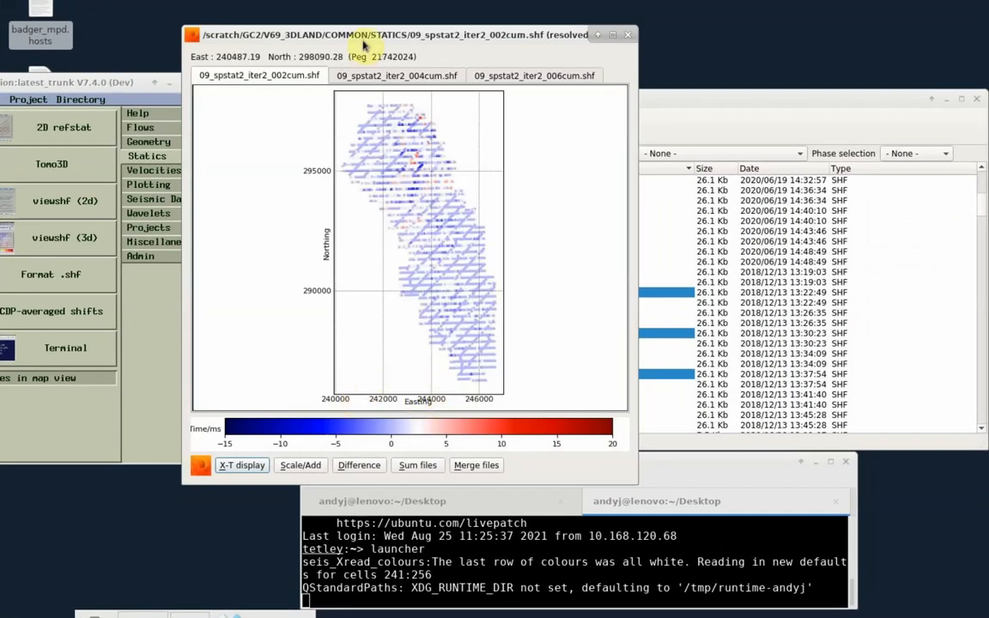
- Compare the map views of the three 09_spstat2_iter2 cumulative statics files
left_click(356, 76)
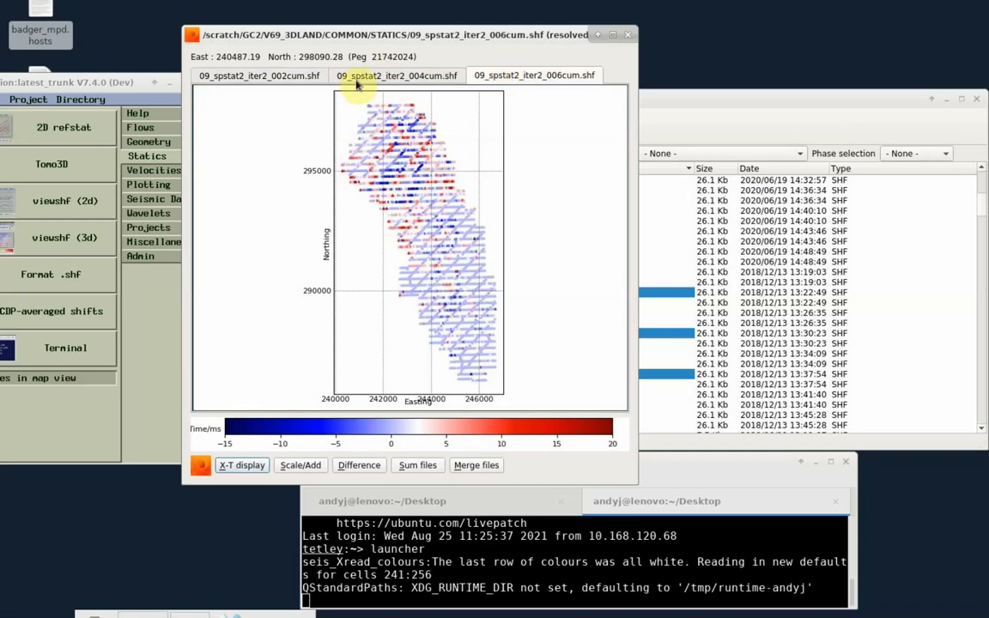
left_click(274, 75)
left_click(348, 75)
left_click(502, 76)
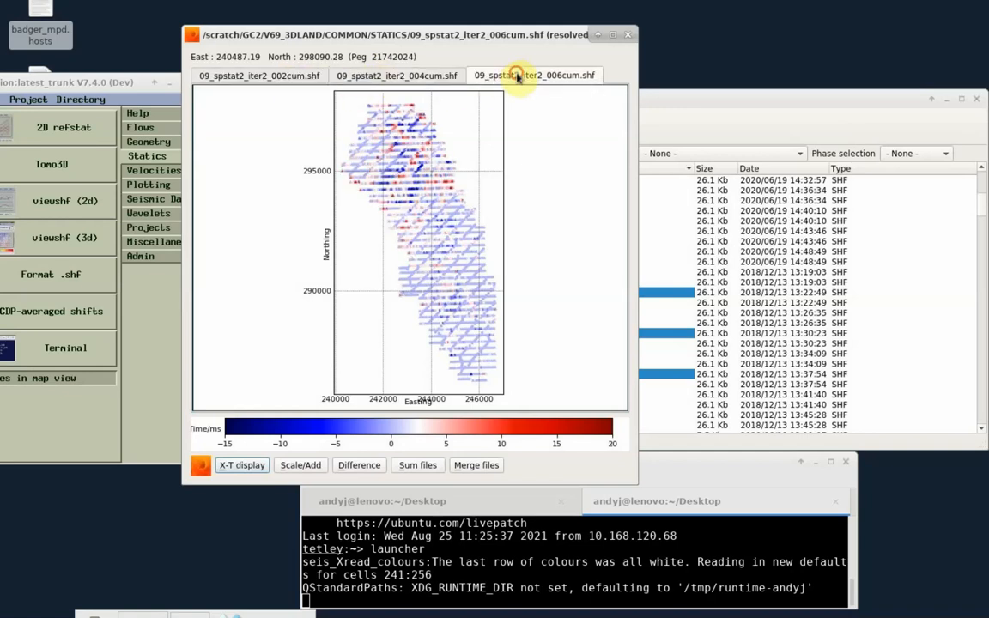
left_click(434, 76)
left_click(296, 76)
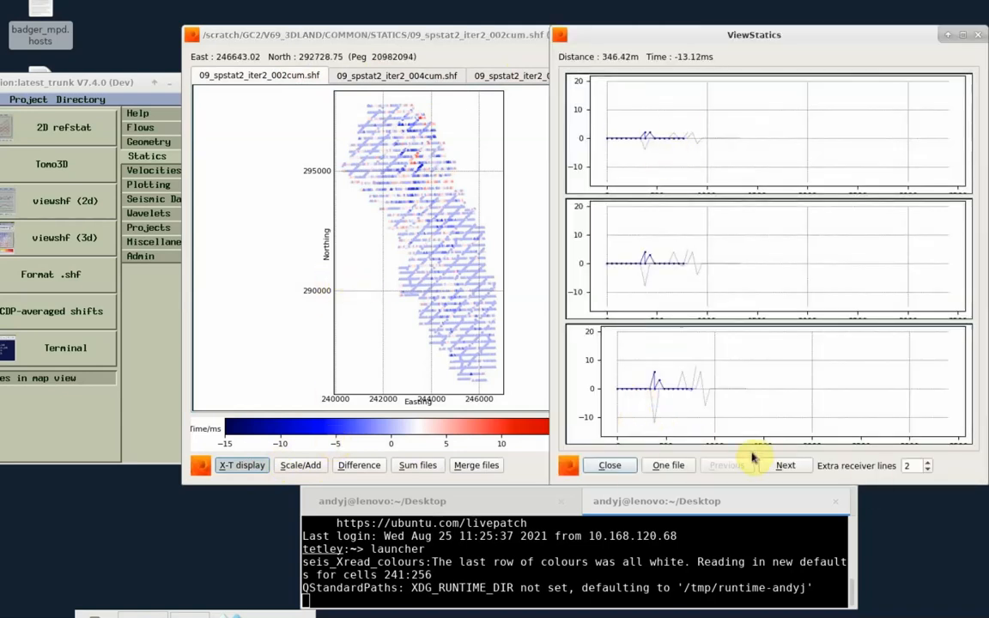
- Step through the receiver lines up to line 2022 in the X-T display of the three 3D statics files
left_click(783, 468)
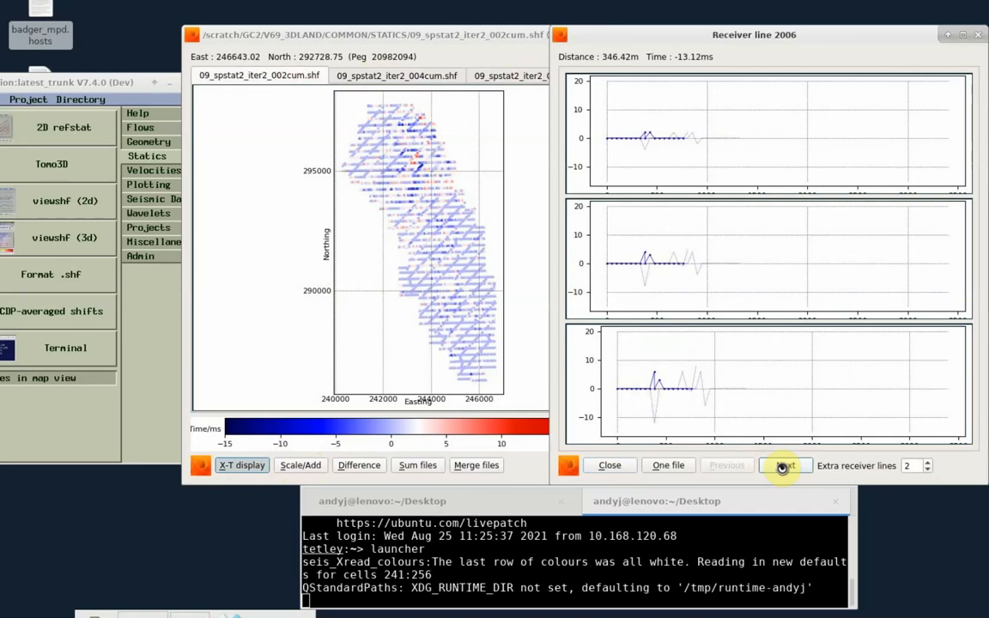
left_click(783, 468)
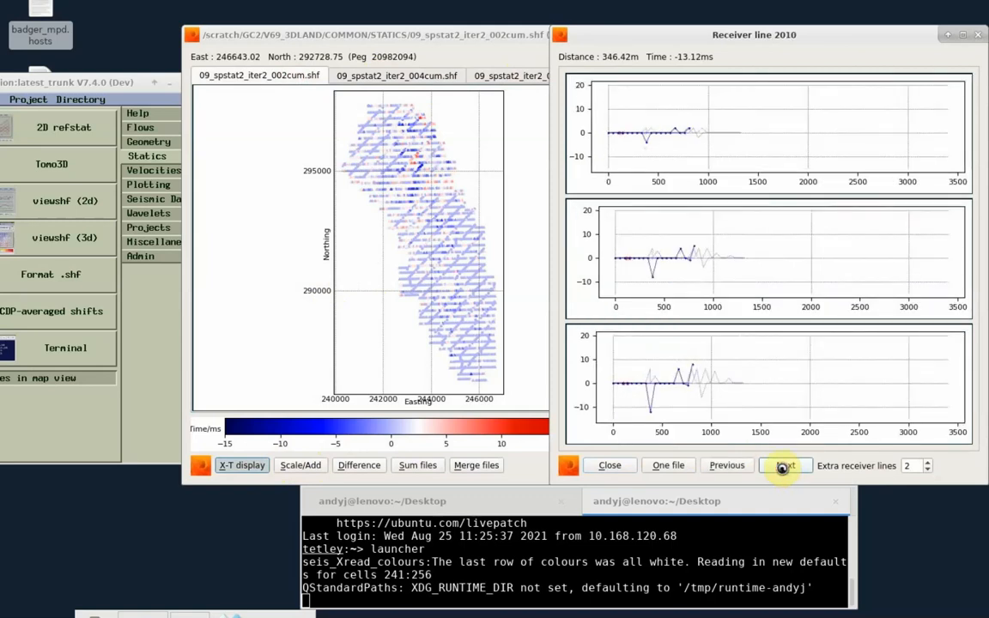
left_click(784, 469)
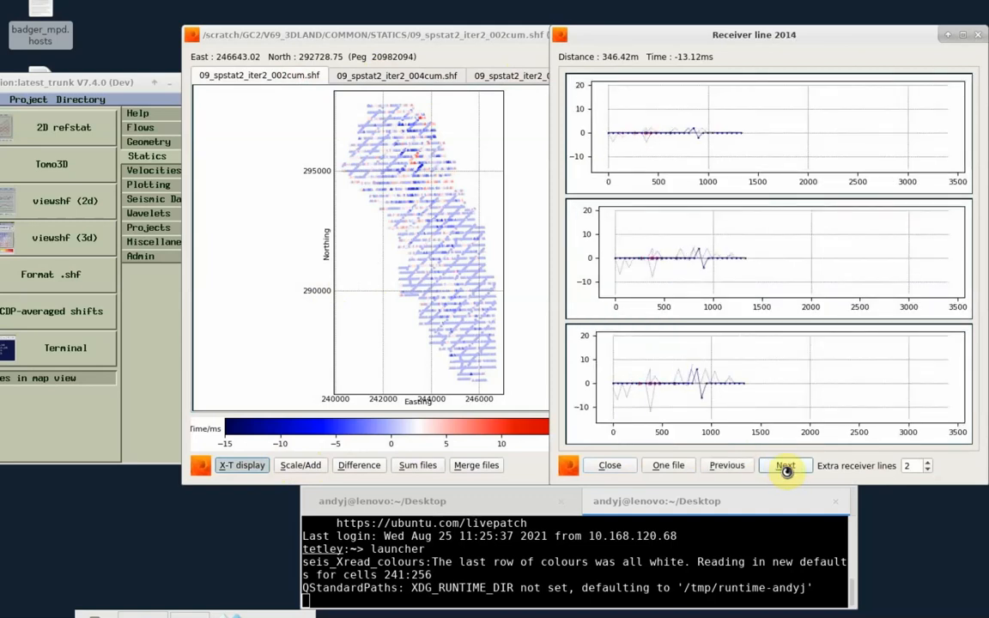
left_click(787, 471)
left_click(786, 470)
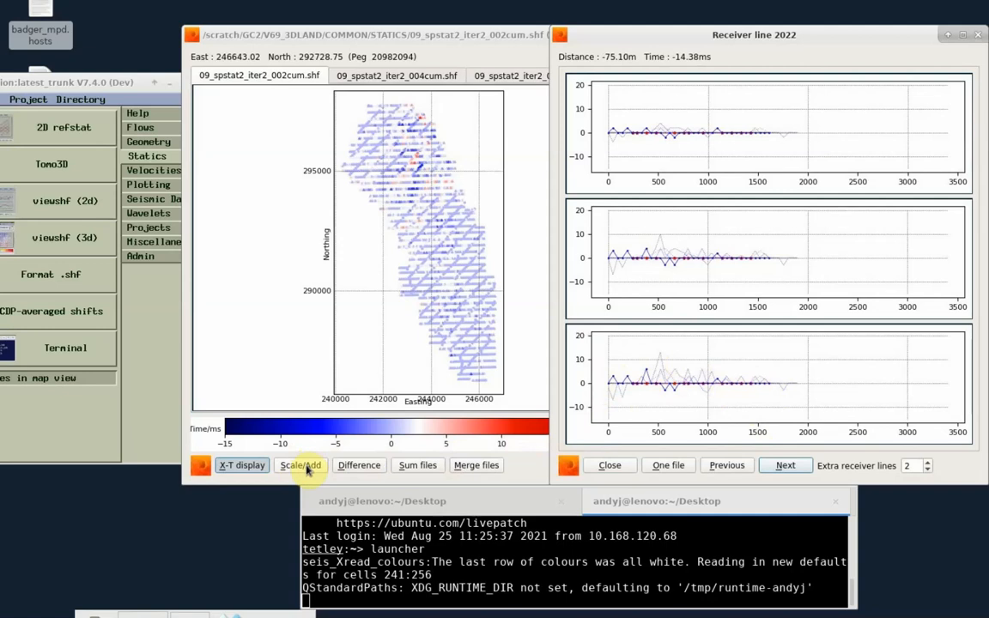
- Difference 09_spstat2_iter2_004cum.shf and 09_spstat2_iter2_002cum.shf, and examine the difference in map view and the X-T display
left_click(370, 467)
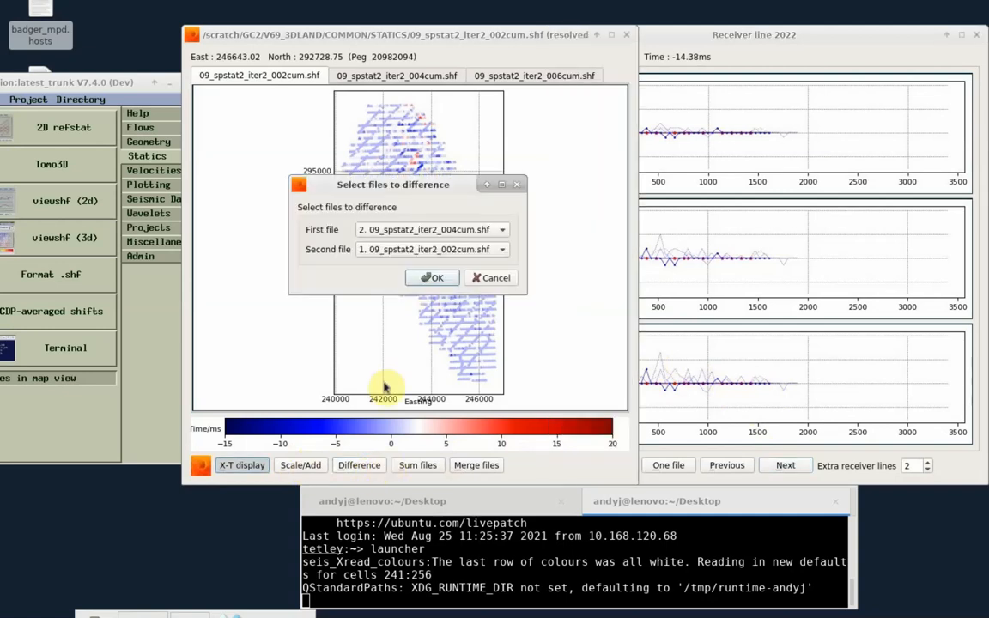
left_click(434, 278)
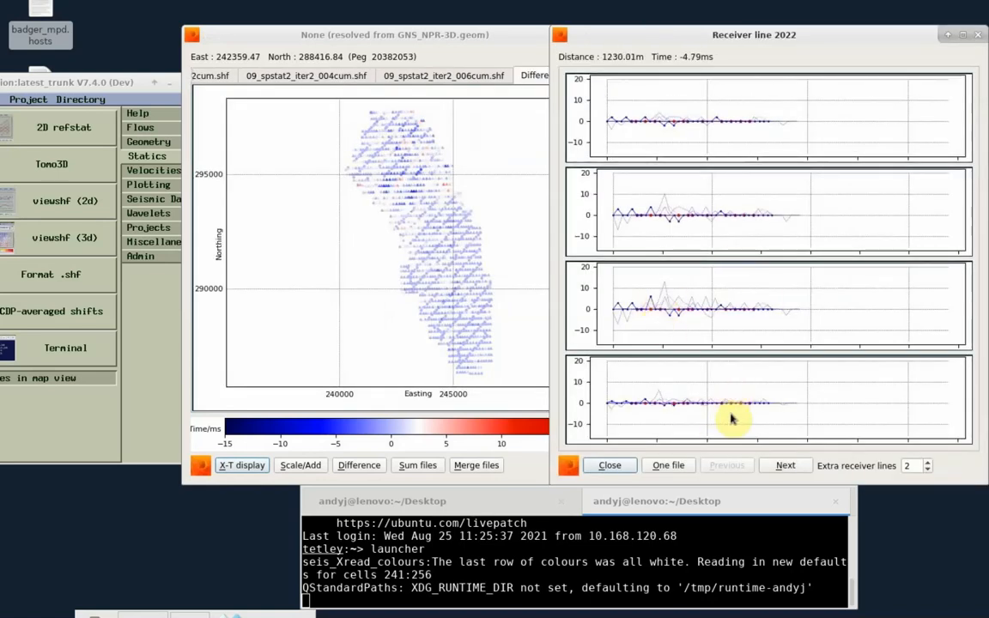
left_click(513, 57)
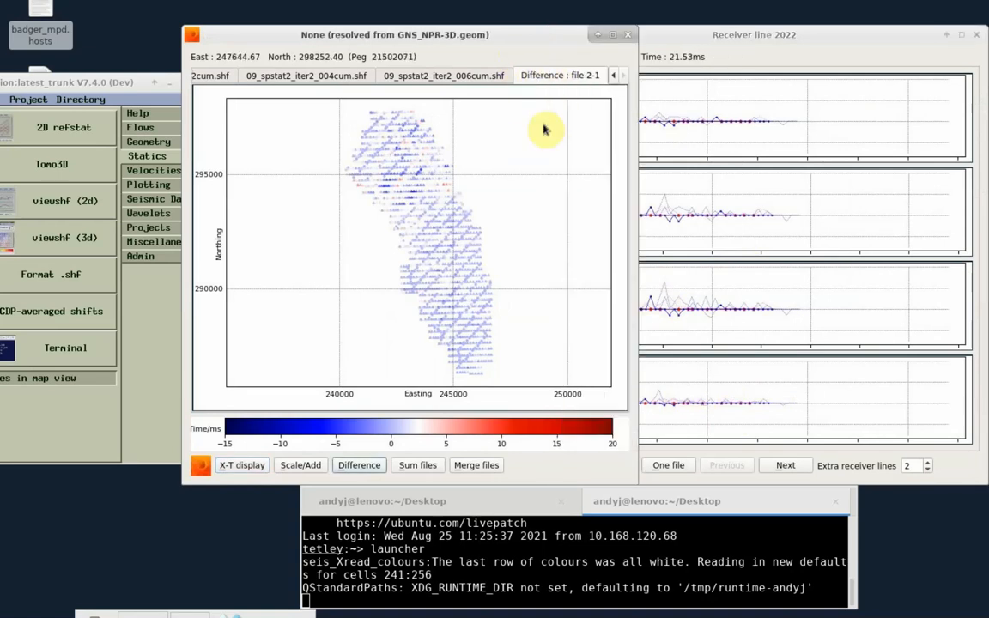
left_click(485, 466)
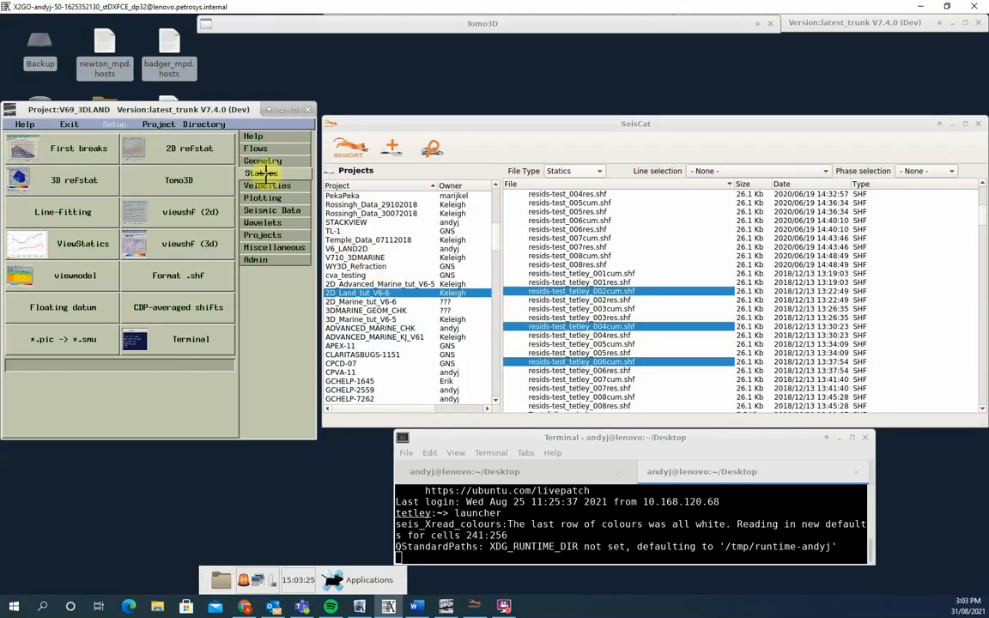
- List the geometry files of project 2D_Land_tut_V6-6 in SeisCat and open PC96-08.geom in the geometry viewer
left_click(262, 161)
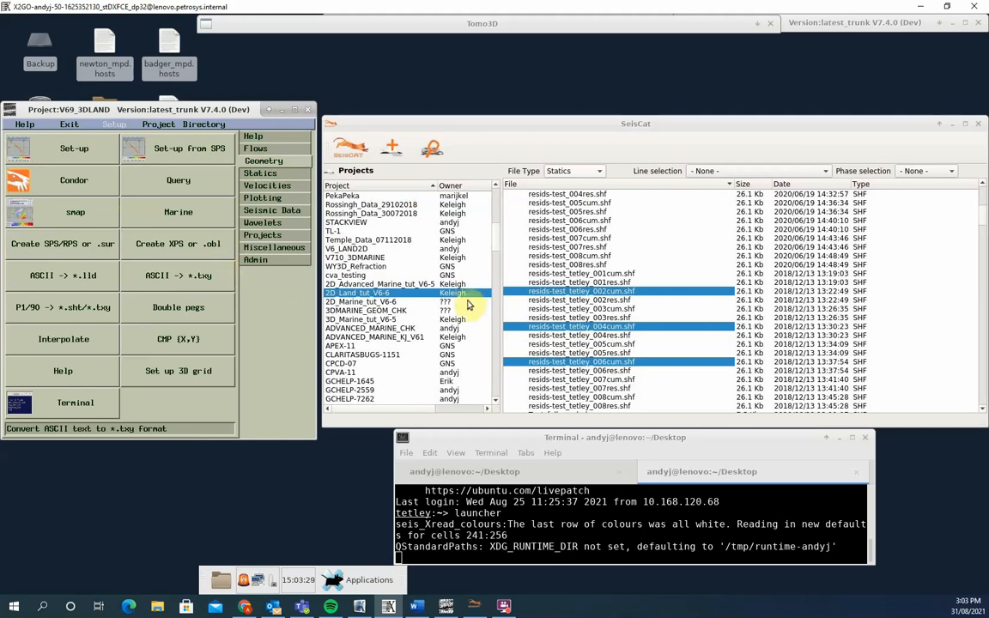
left_click(599, 175)
left_click(567, 185)
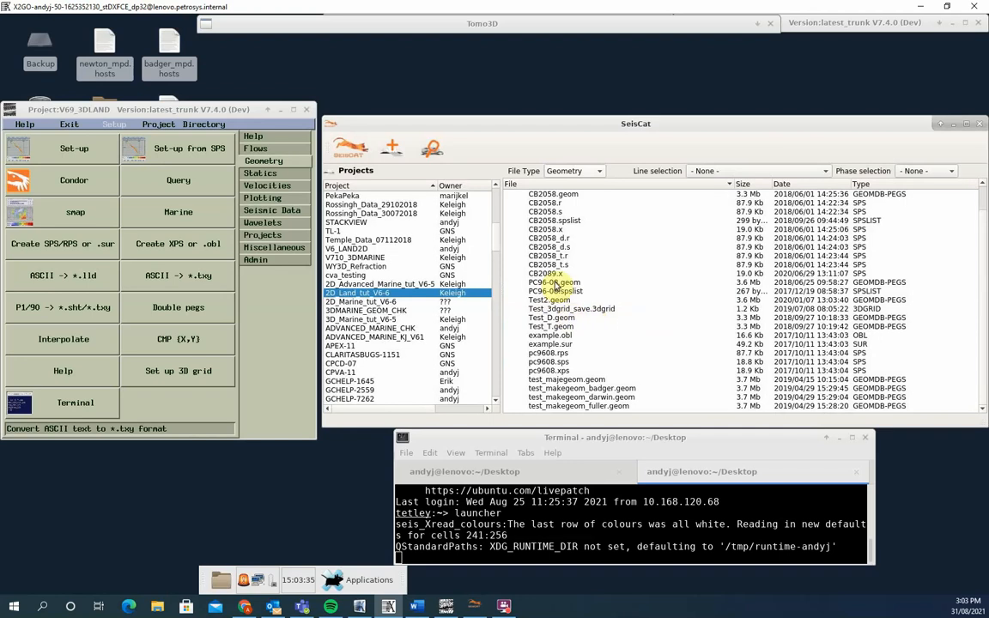
left_click(556, 283)
right_click(556, 283)
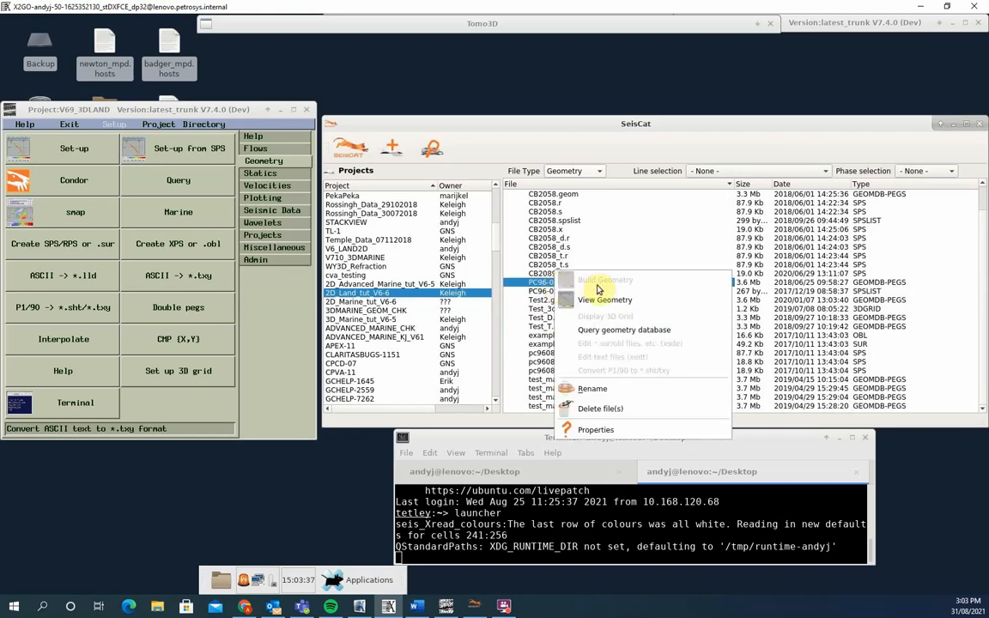
left_click(601, 303)
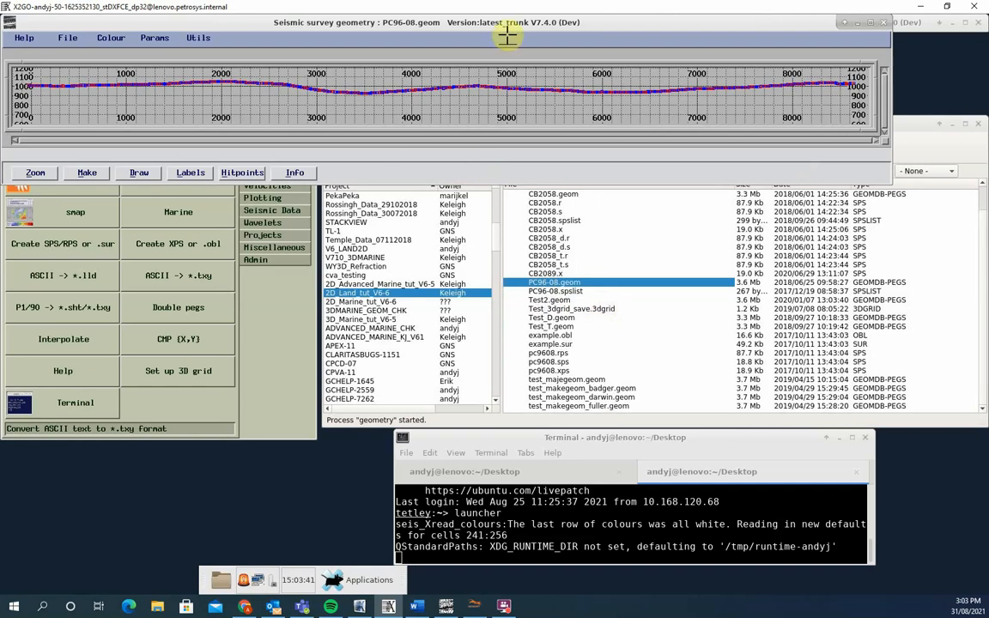
left_click_drag(522, 22, 604, 166)
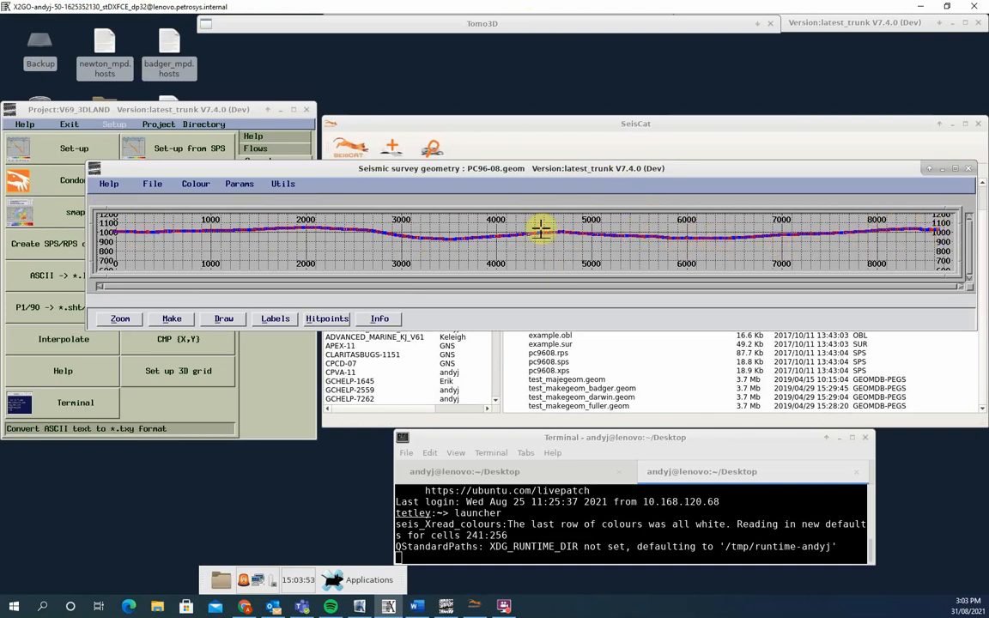
- Draw the receiver positions alone and the shot positions alone on the PC96-08 survey map
left_click(221, 318)
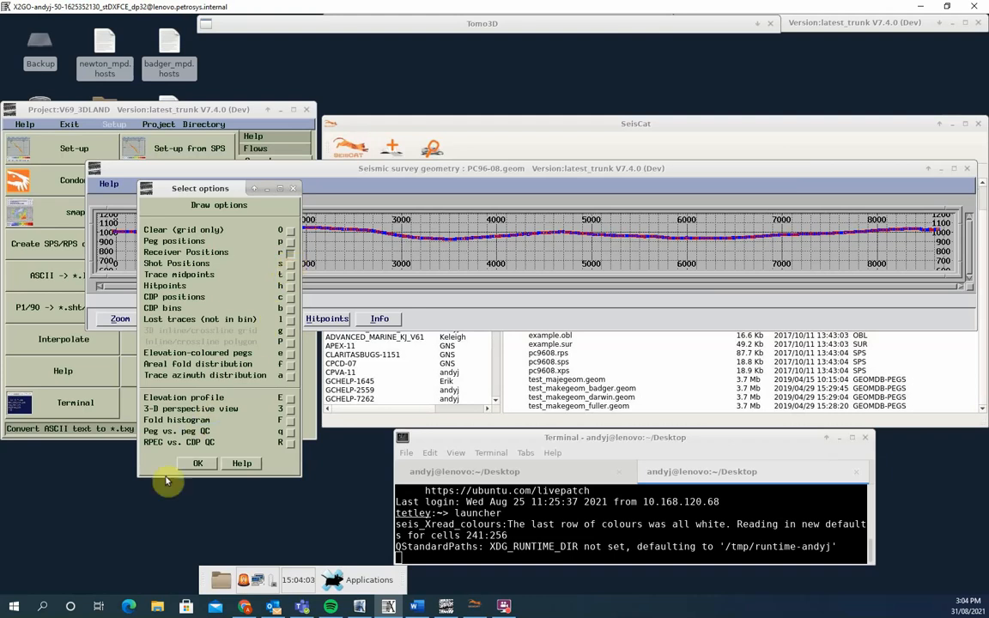
left_click(198, 463)
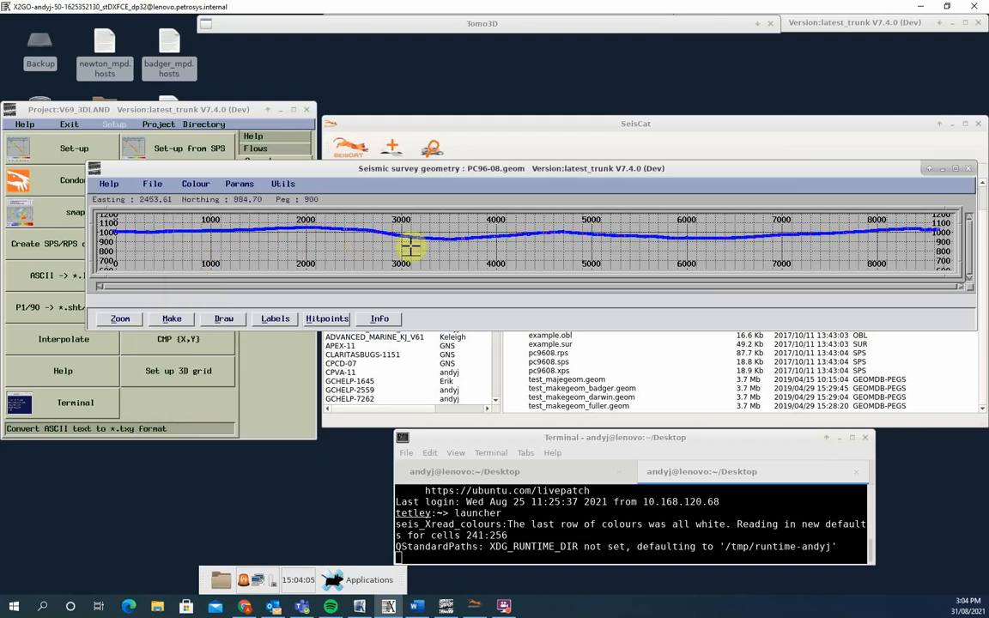
left_click(217, 319)
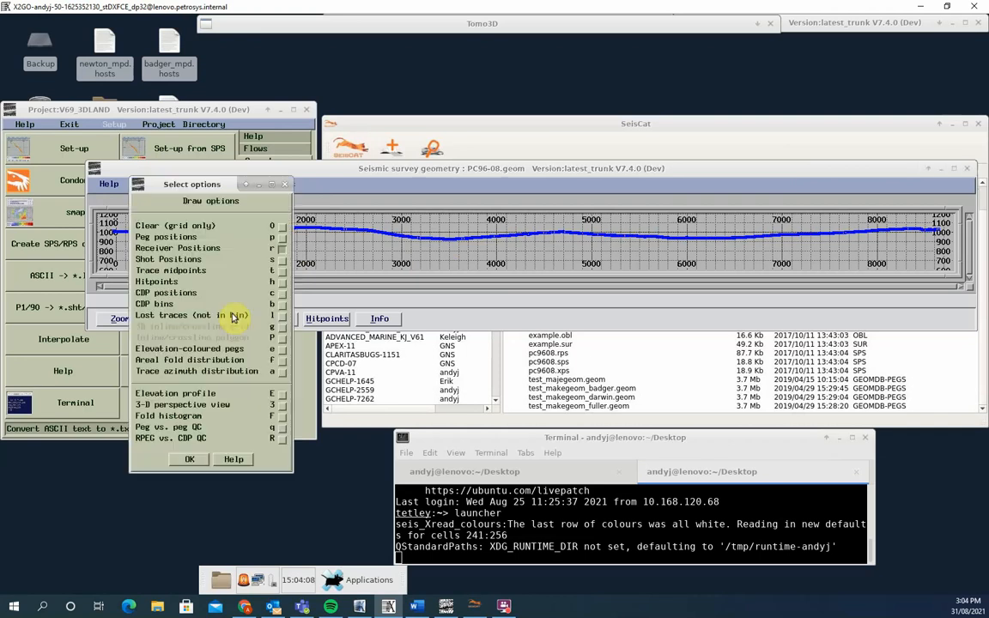
left_click(283, 261)
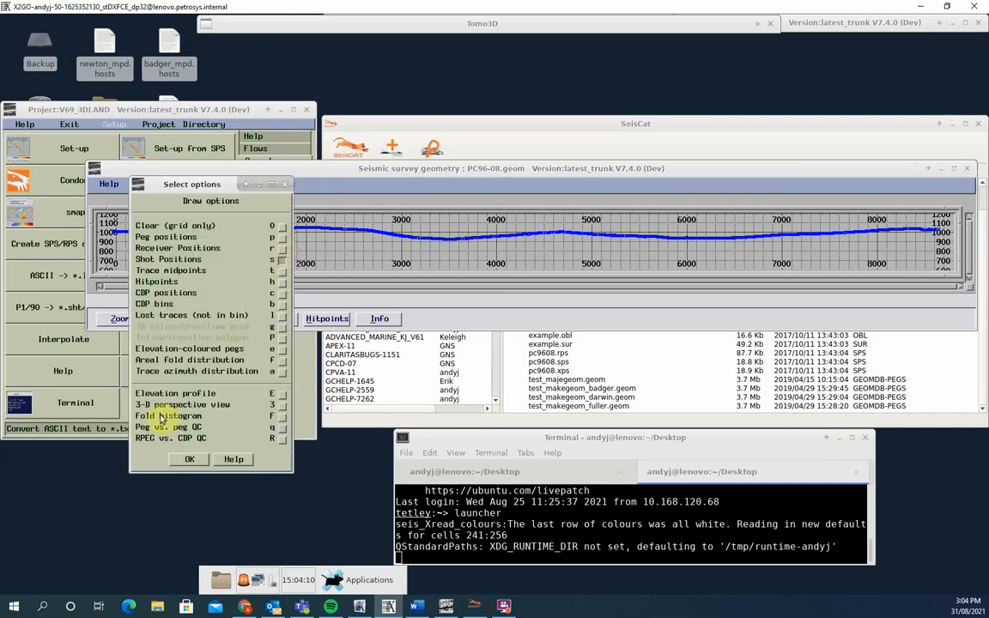
left_click(190, 461)
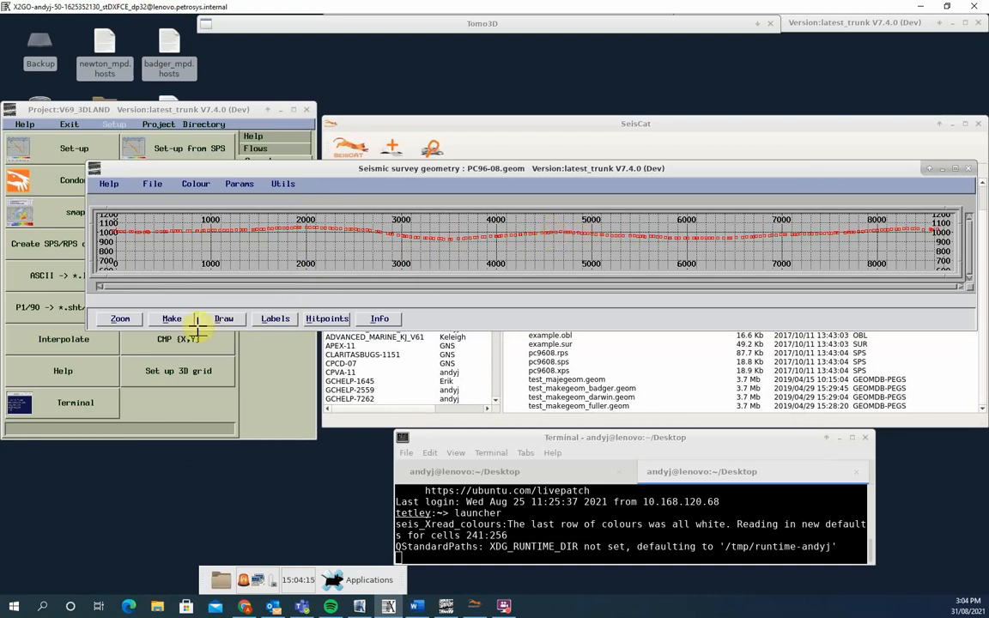
- Draw the peg positions on the survey map, and redraw it with both receiver and shot positions
left_click(225, 319)
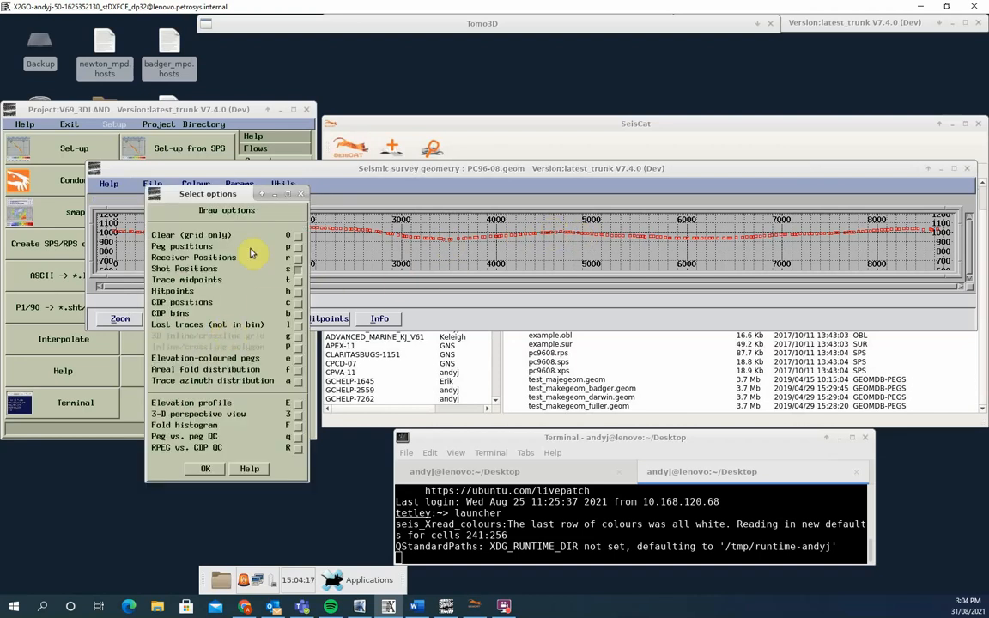
left_click(298, 247)
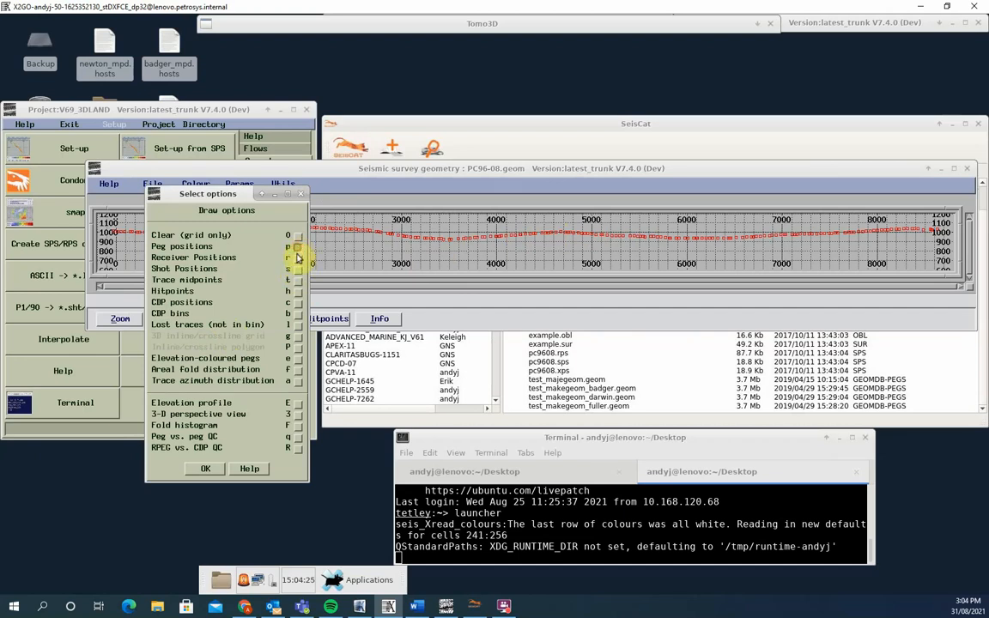
left_click(206, 472)
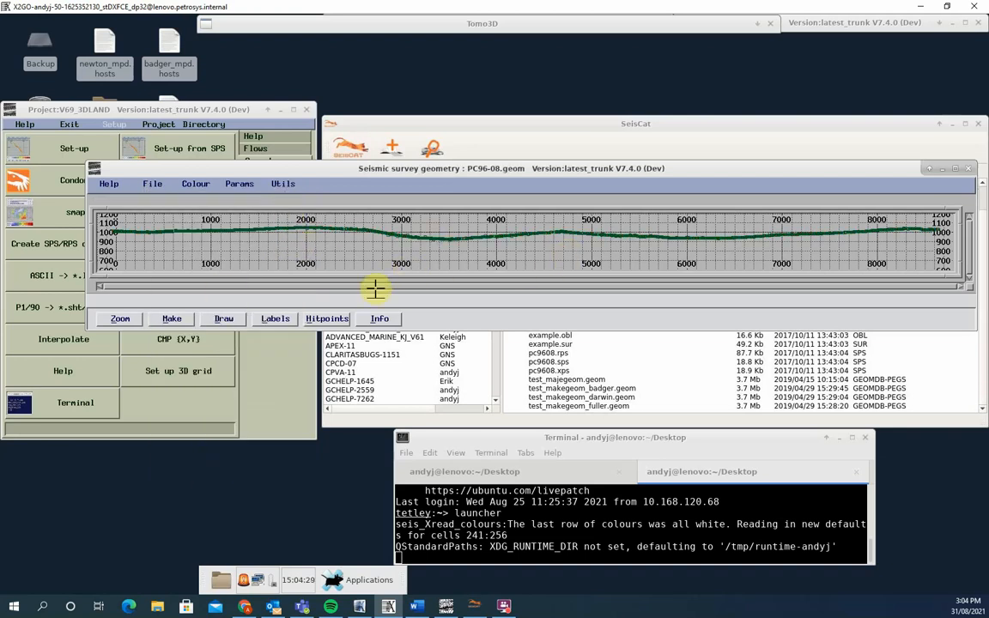
left_click(217, 318)
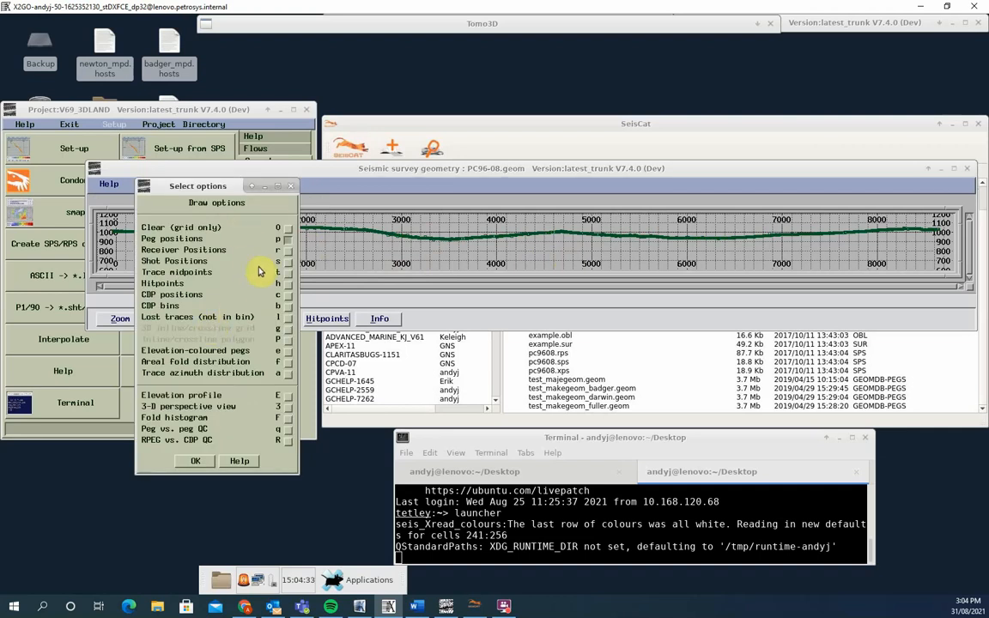
left_click(288, 261)
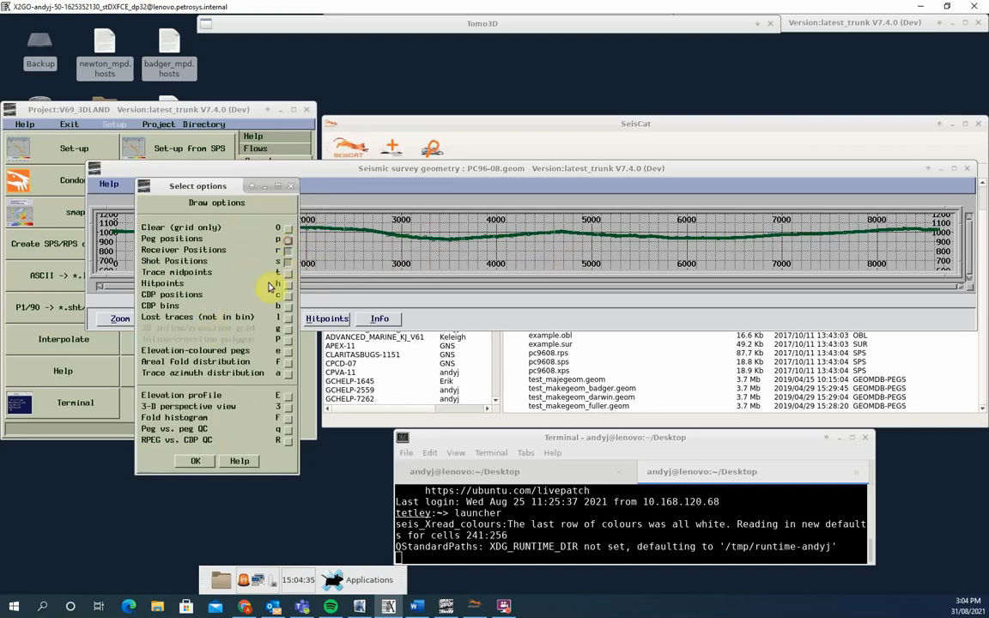
left_click(194, 461)
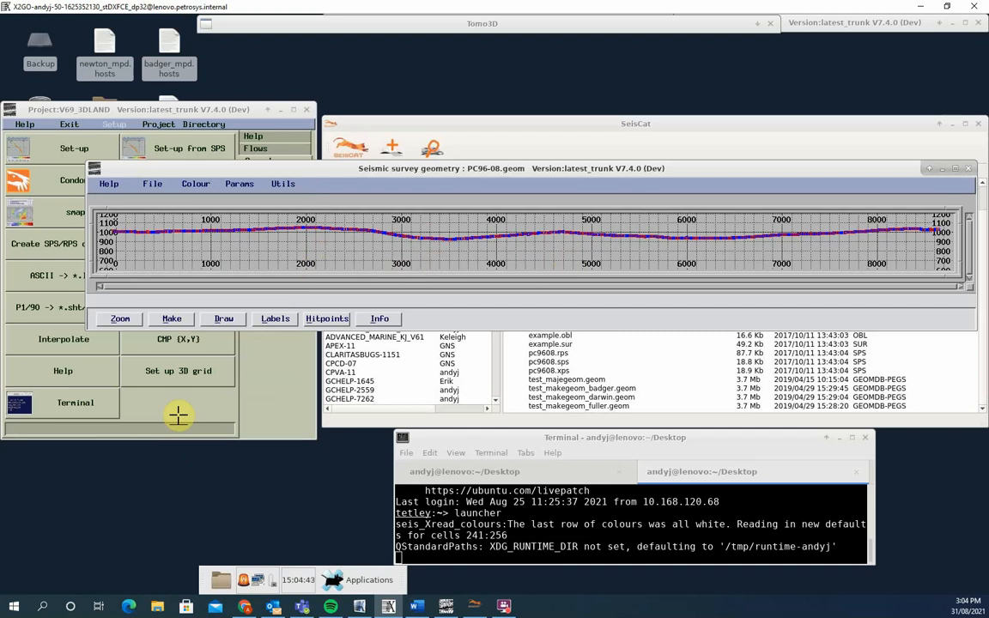
- Examine the parameters for exporting the geometry to new SPS files, and leave without exporting
left_click(283, 186)
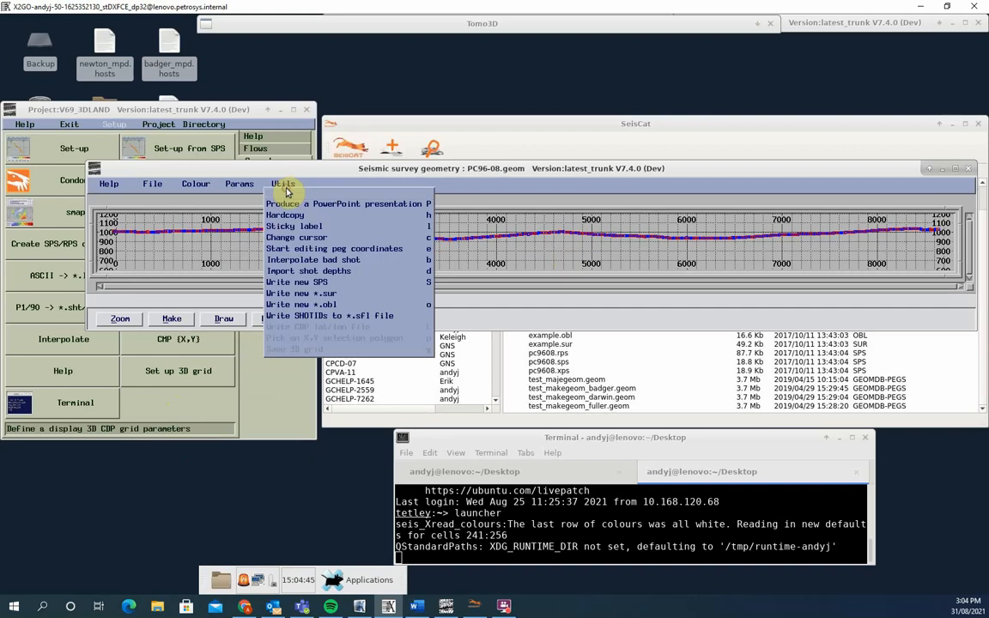
left_click(320, 284)
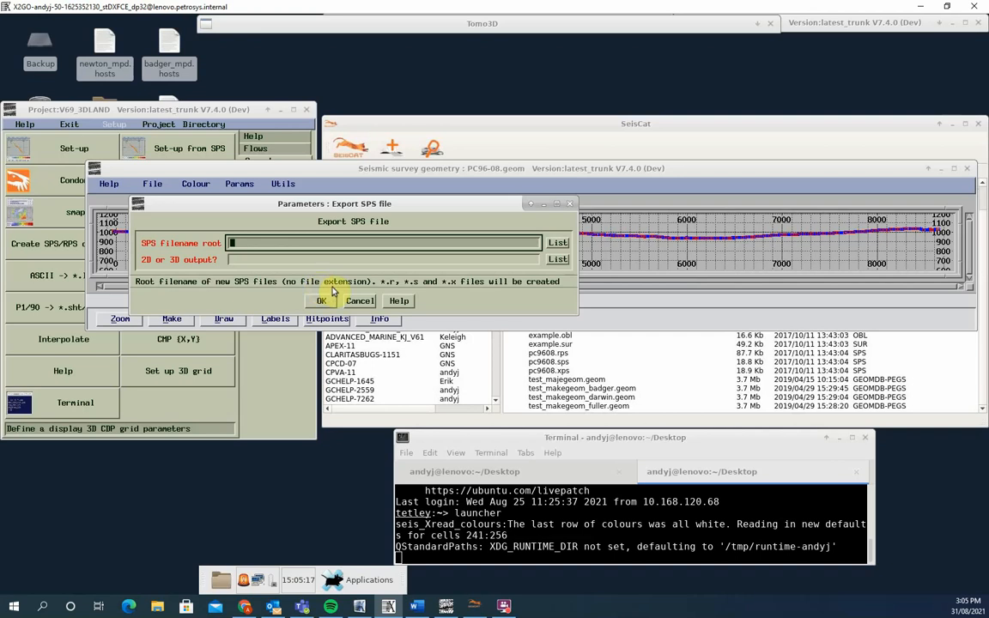
left_click(355, 302)
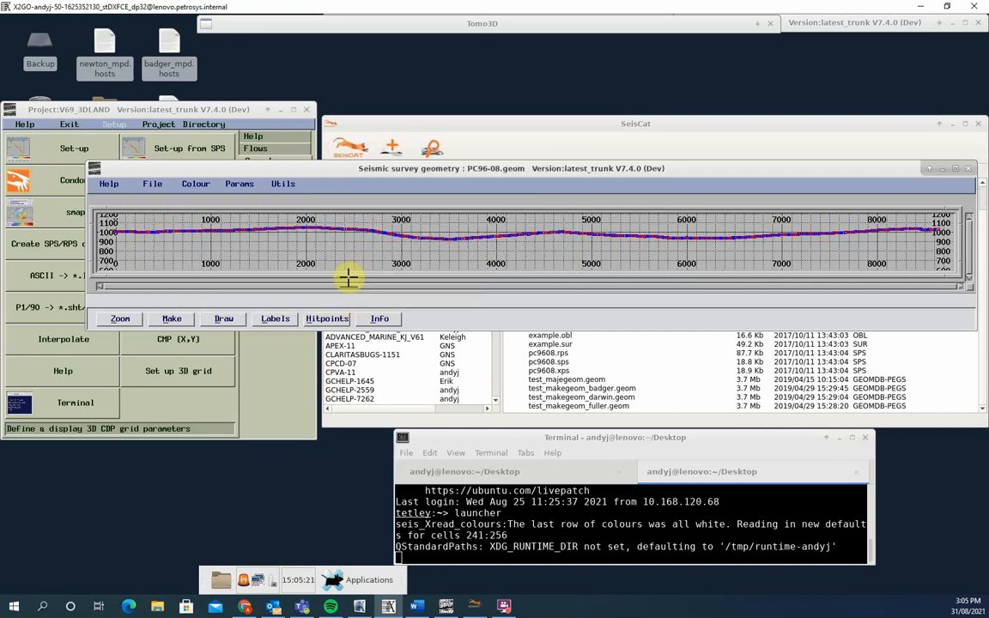
- Review the receiver information from peg 400 forward to peg 418, with the recorded shots highlighted on the map
left_click(380, 319)
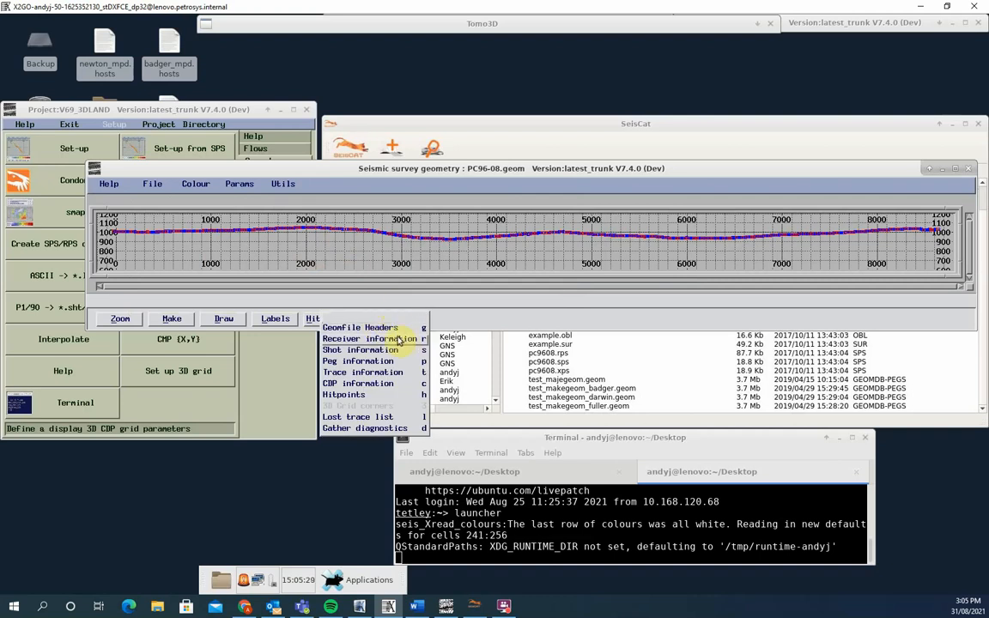
left_click(394, 339)
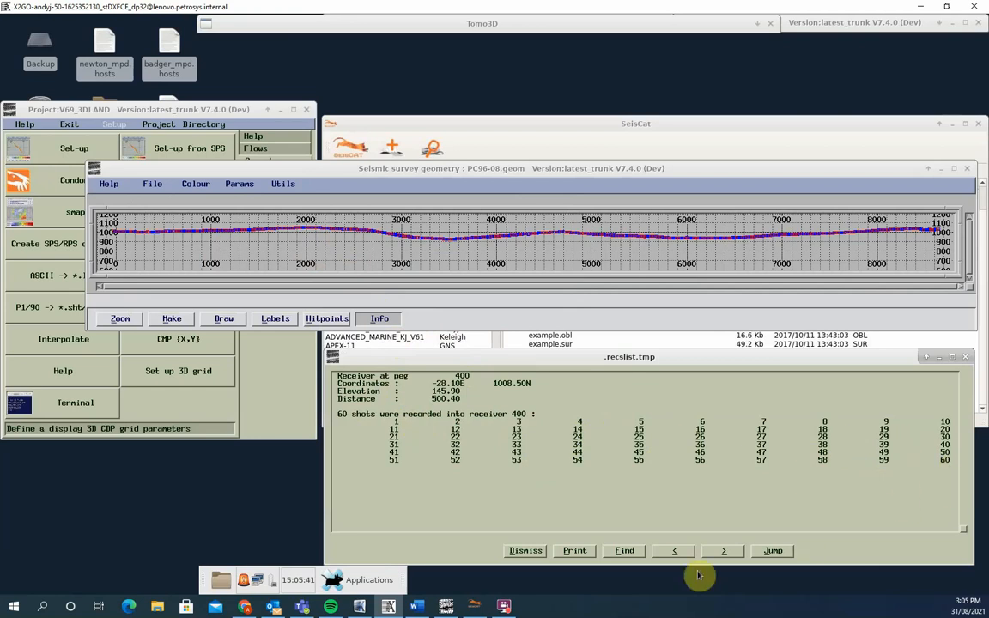
left_click(723, 552)
left_click(724, 552)
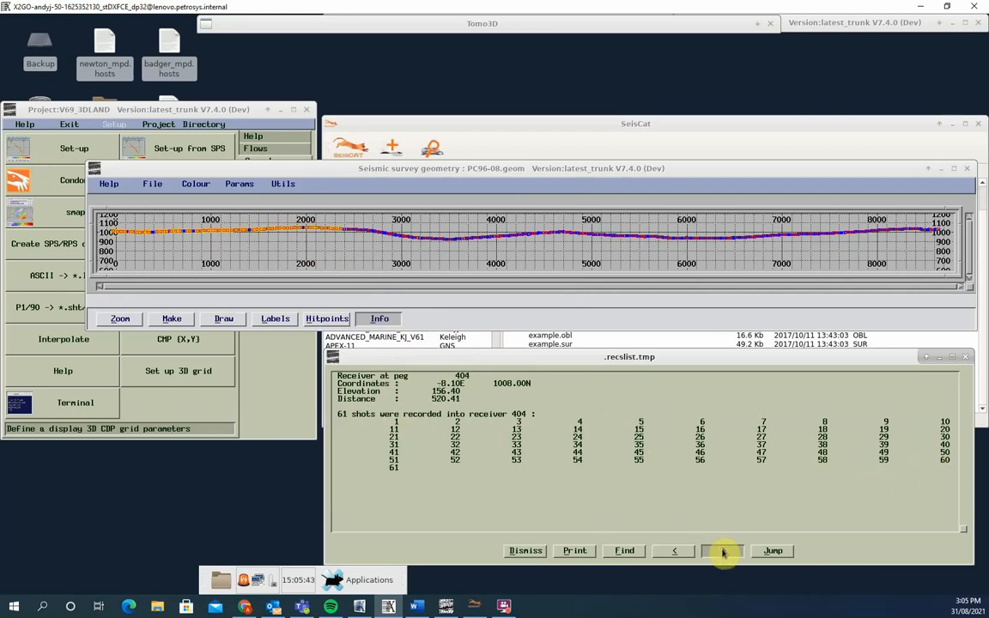
left_click(724, 551)
left_click(726, 551)
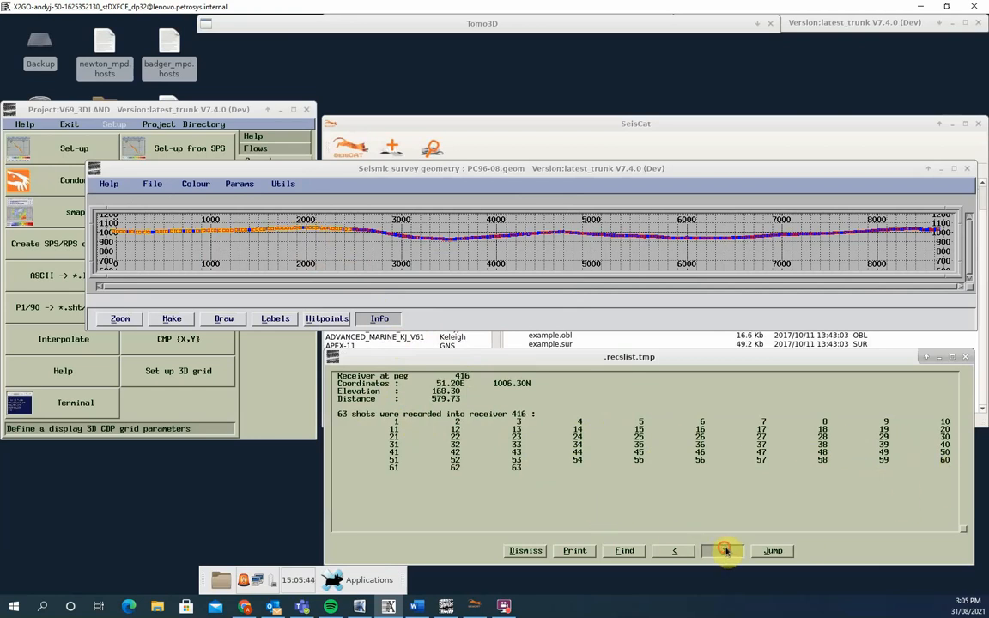
left_click(541, 551)
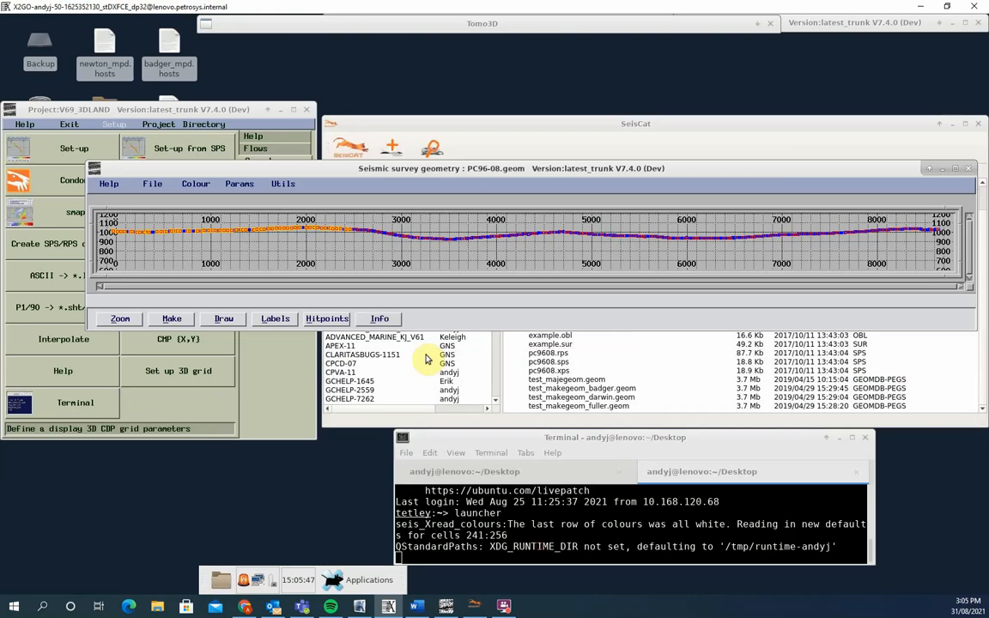
- Review the shot information table for shot 1 at peg 400
left_click(379, 318)
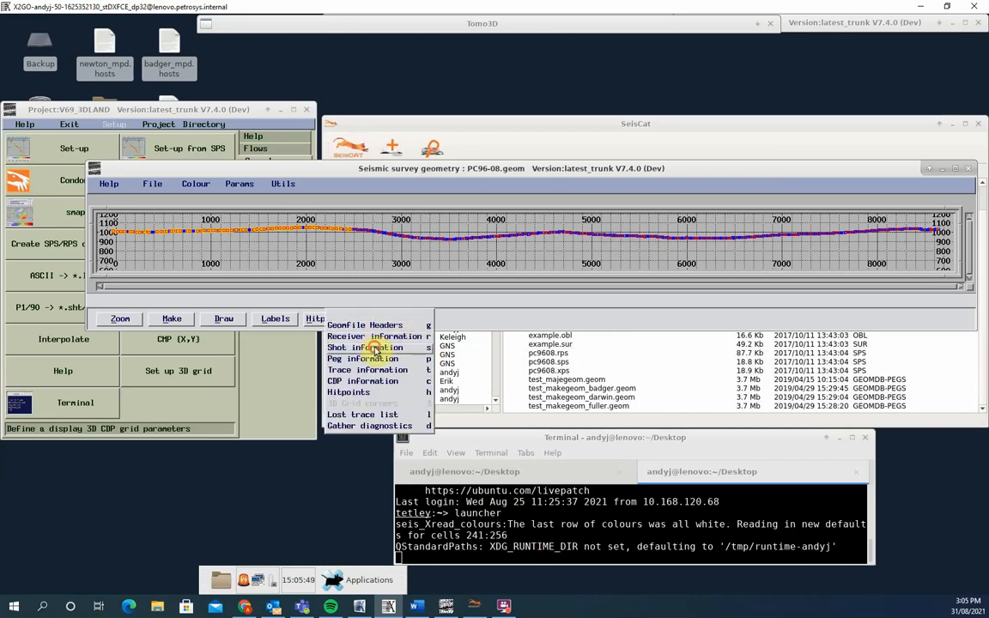
left_click(378, 347)
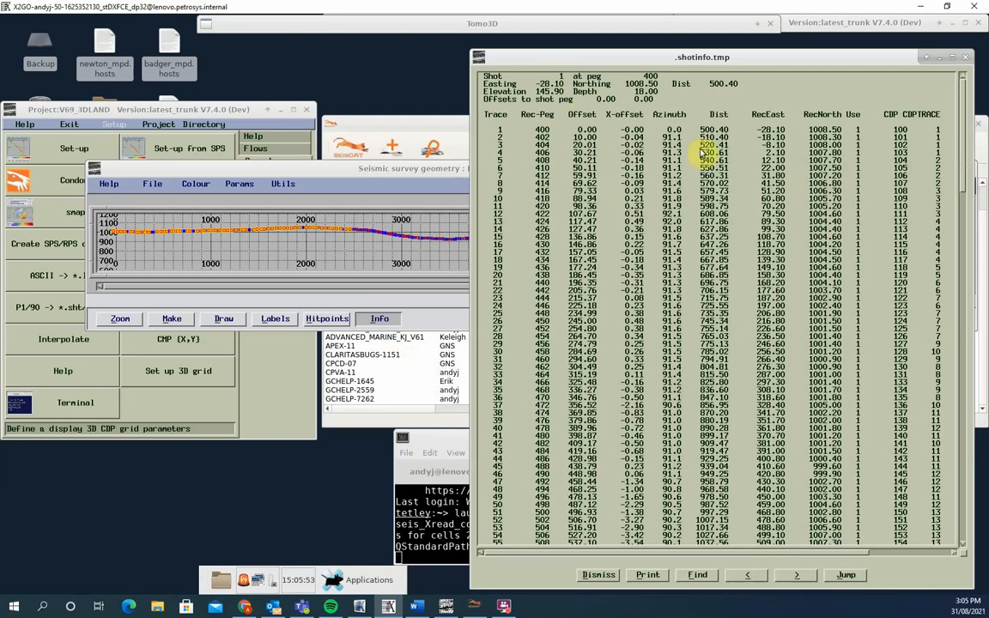
left_click(598, 575)
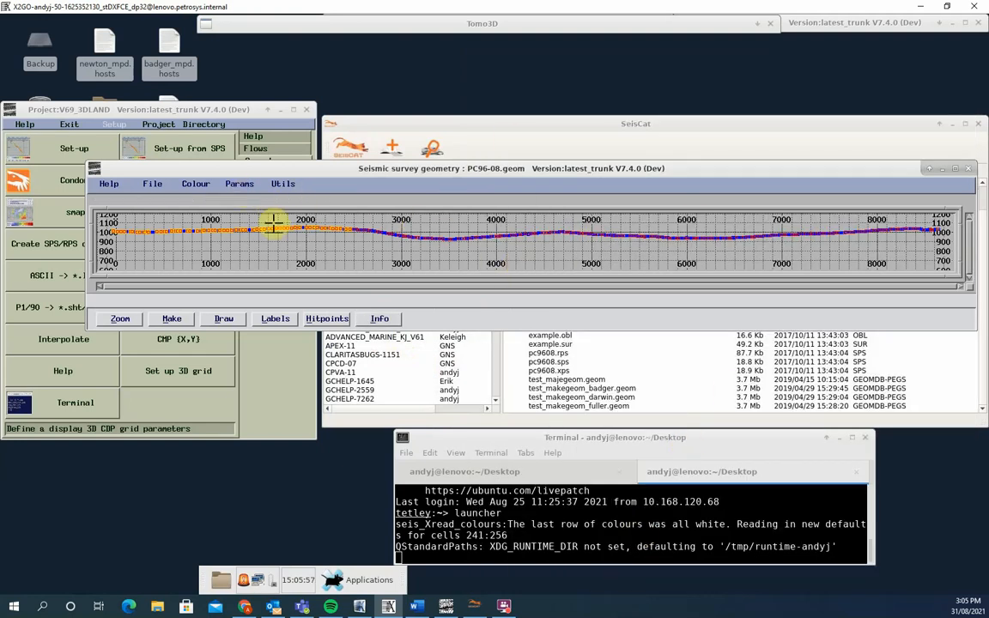
- Inspect the receiver information for the receivers at pegs 952 and 1740 by picking them on the survey map
left_click(383, 319)
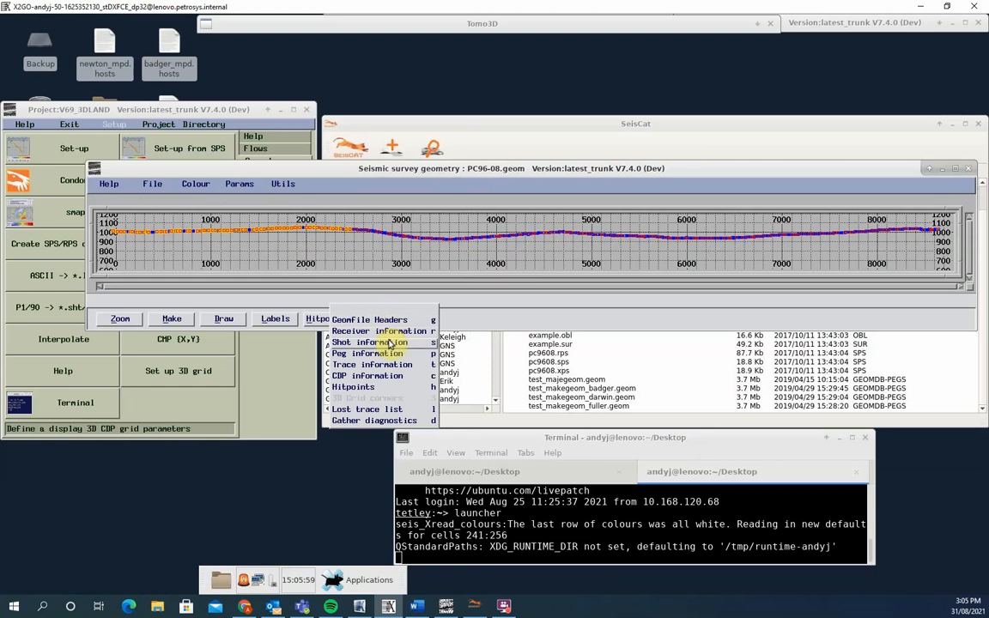
left_click(393, 335)
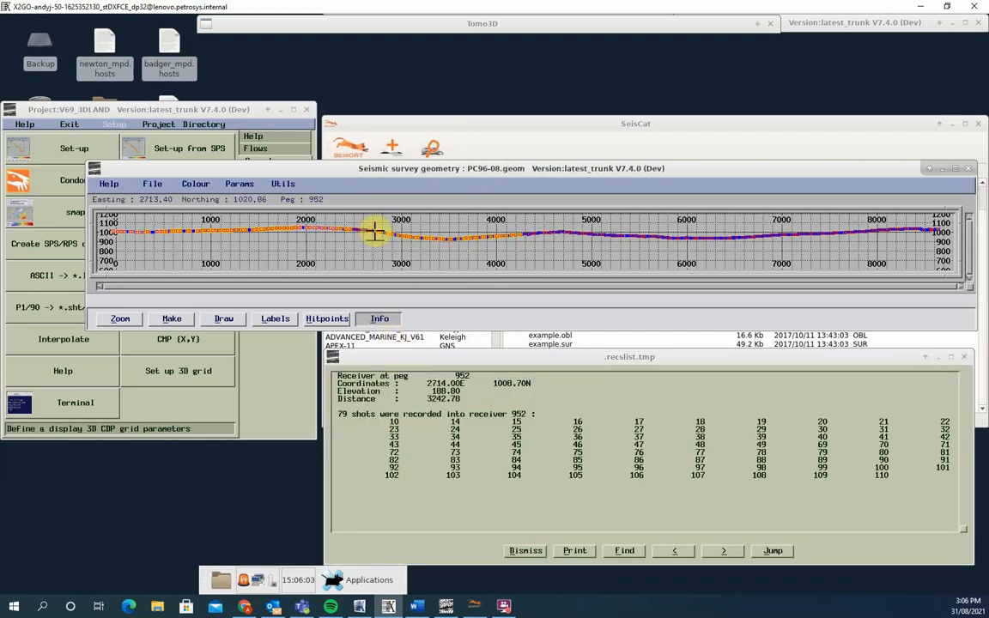
left_click(750, 238)
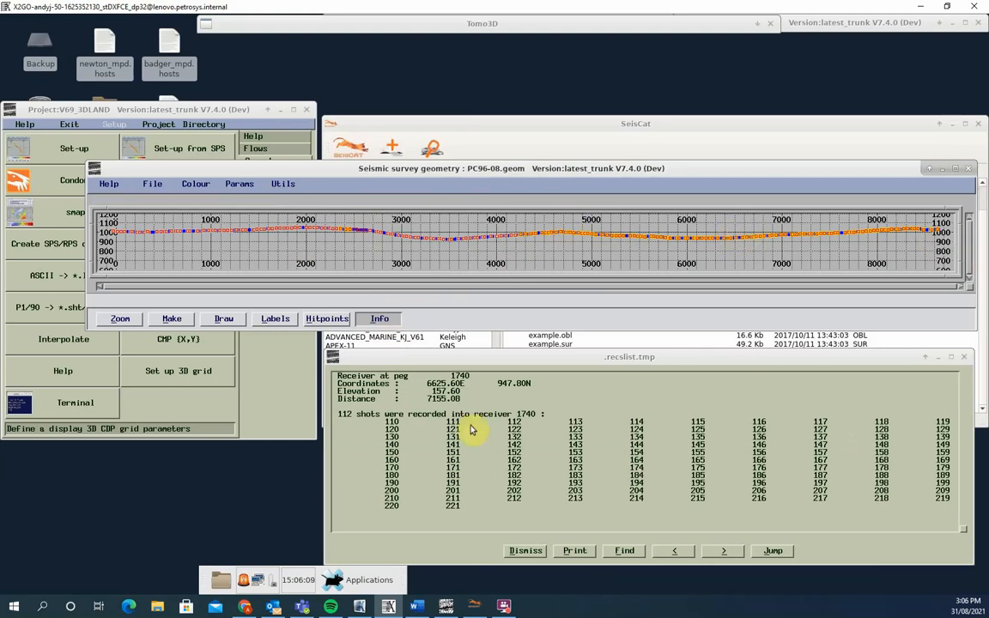
left_click(526, 553)
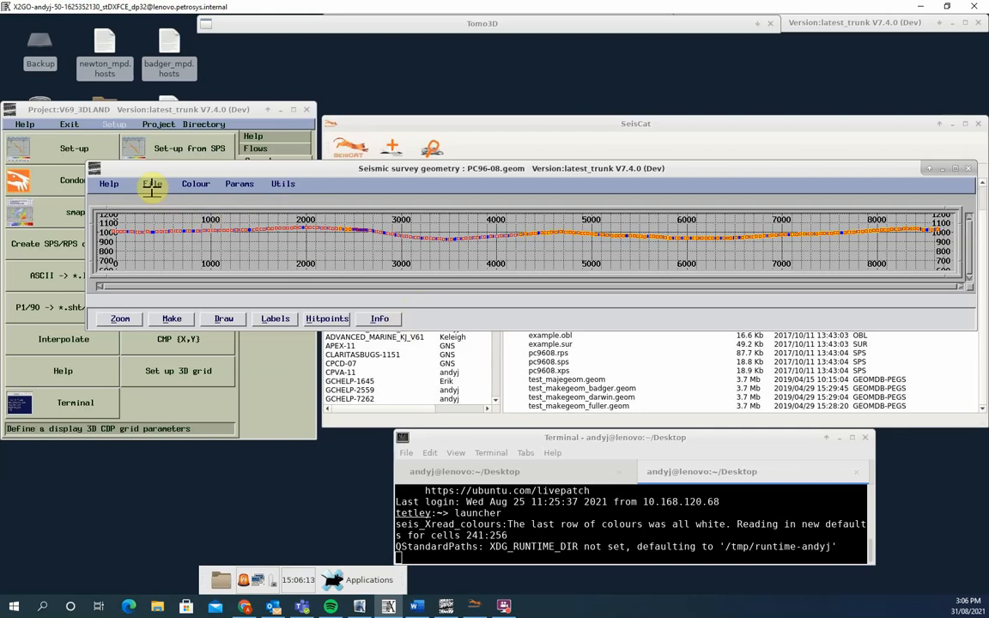
- Quit the geometry display of PC96-08.geom
left_click(152, 186)
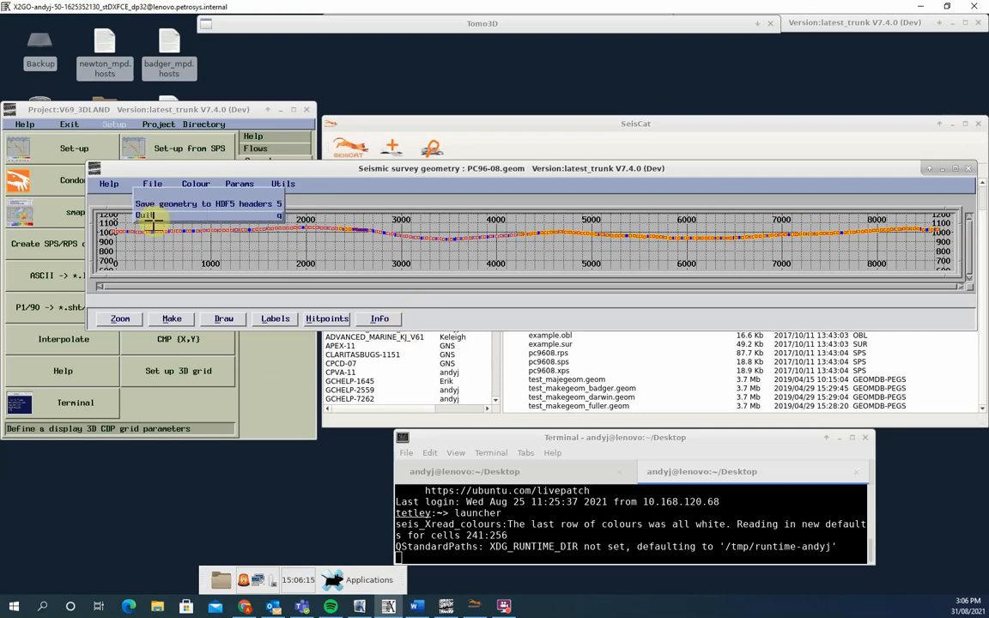